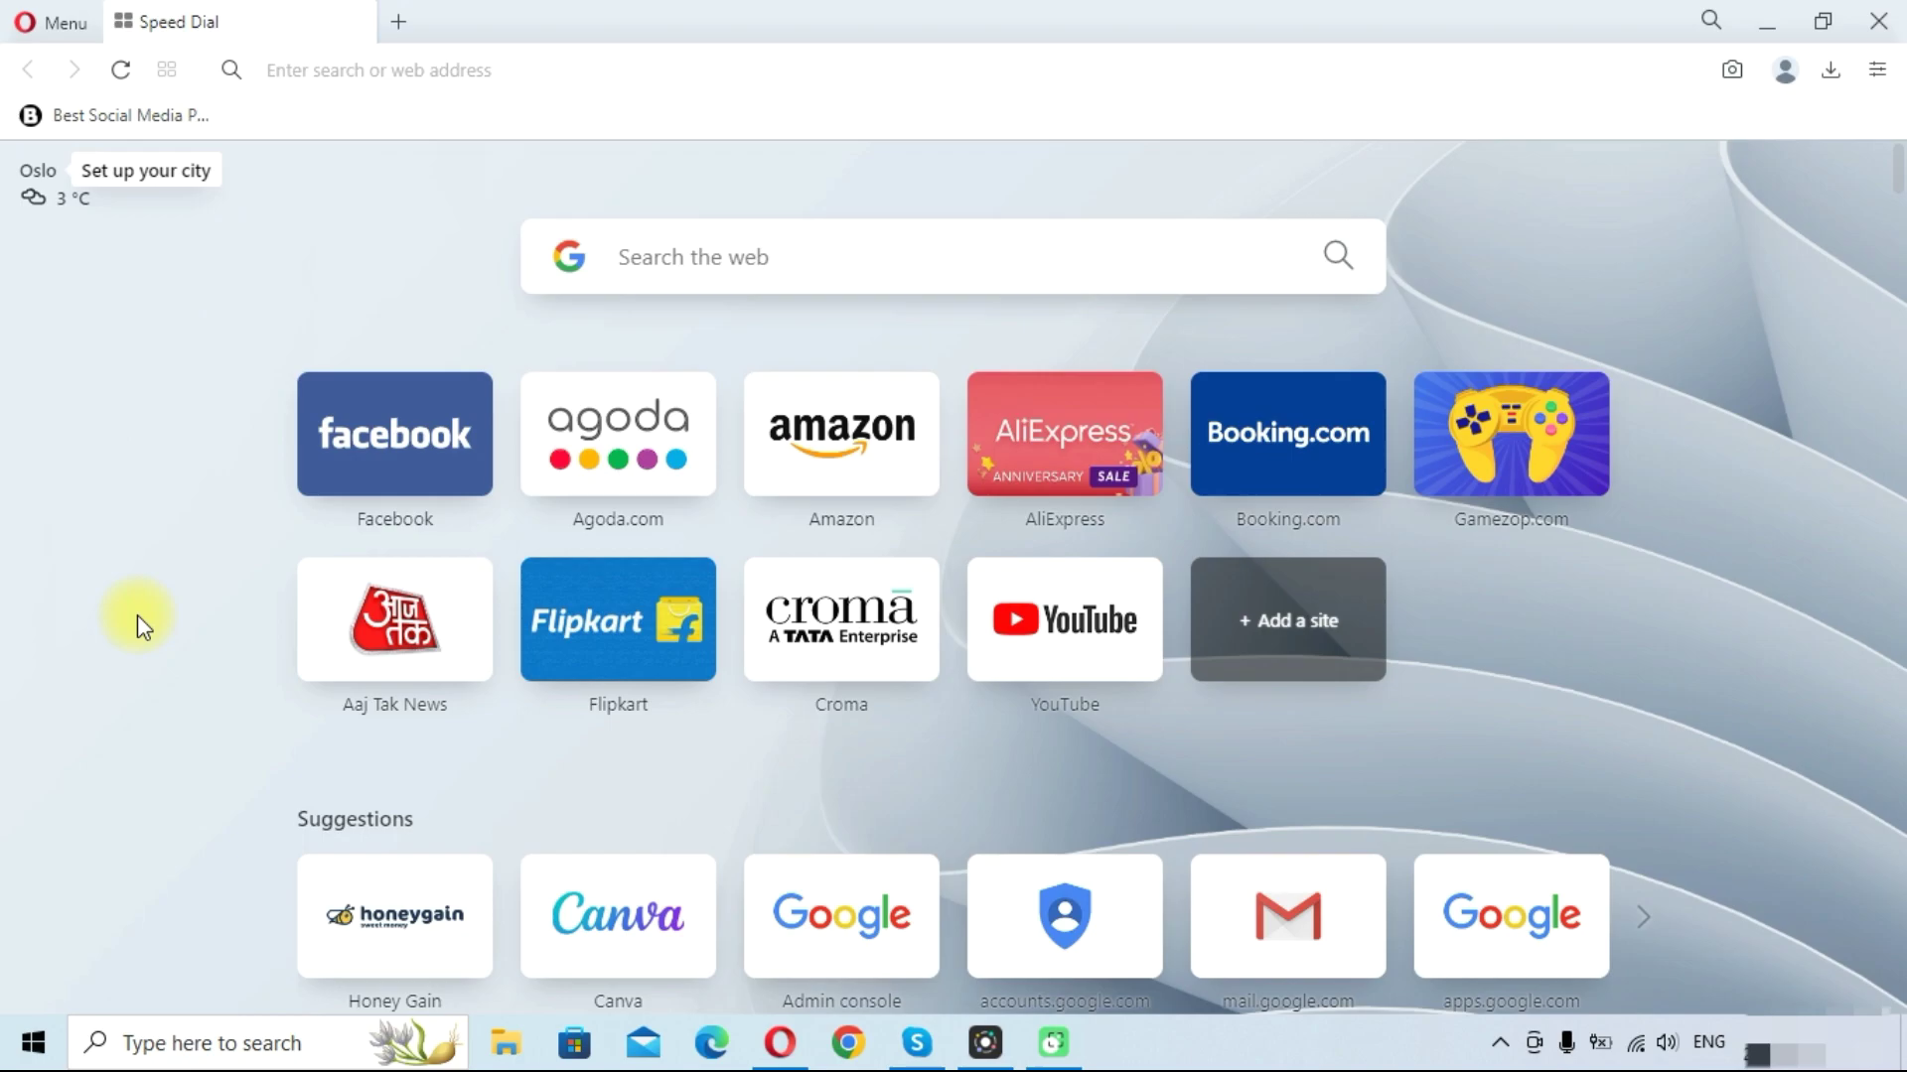
Load Gmail from the address bar and open the Google account menu from the profile avatar
left_click(489, 71)
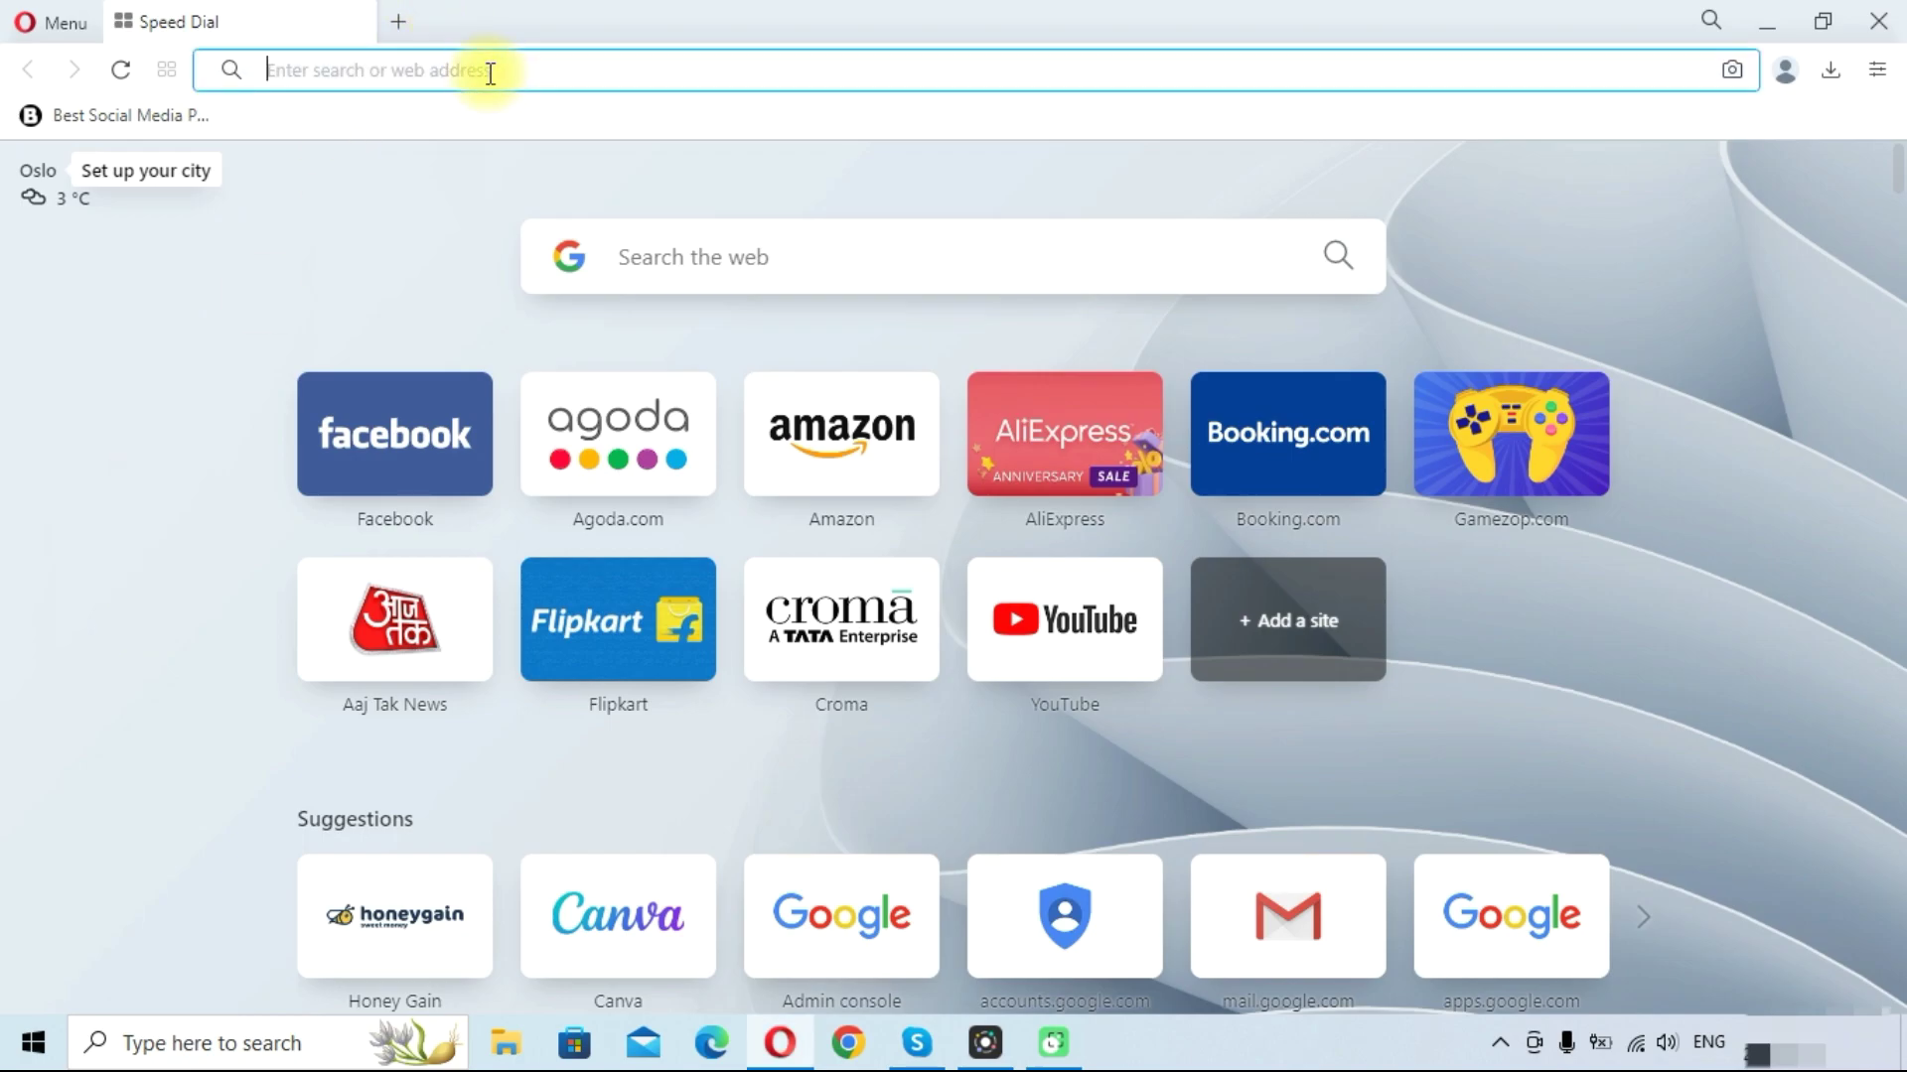
type("gmail.com")
key("Return")
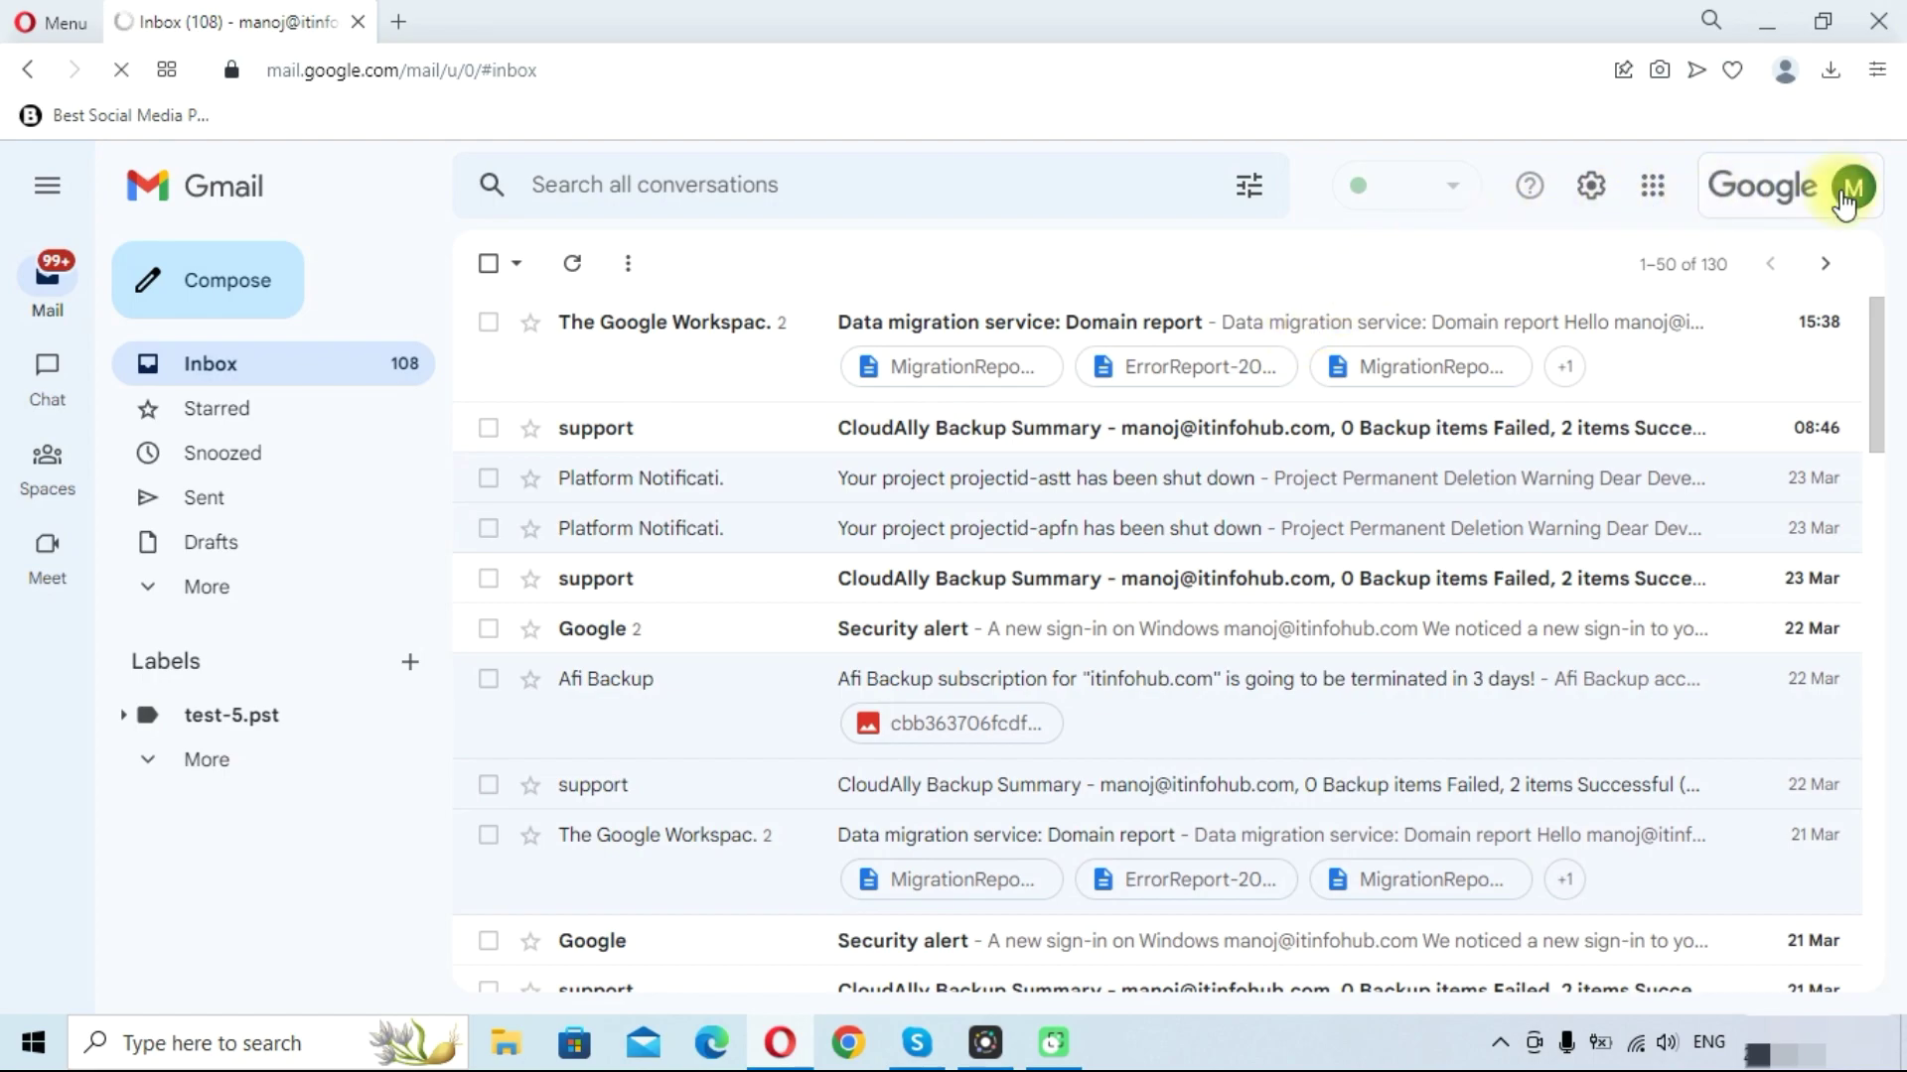
left_click(1845, 193)
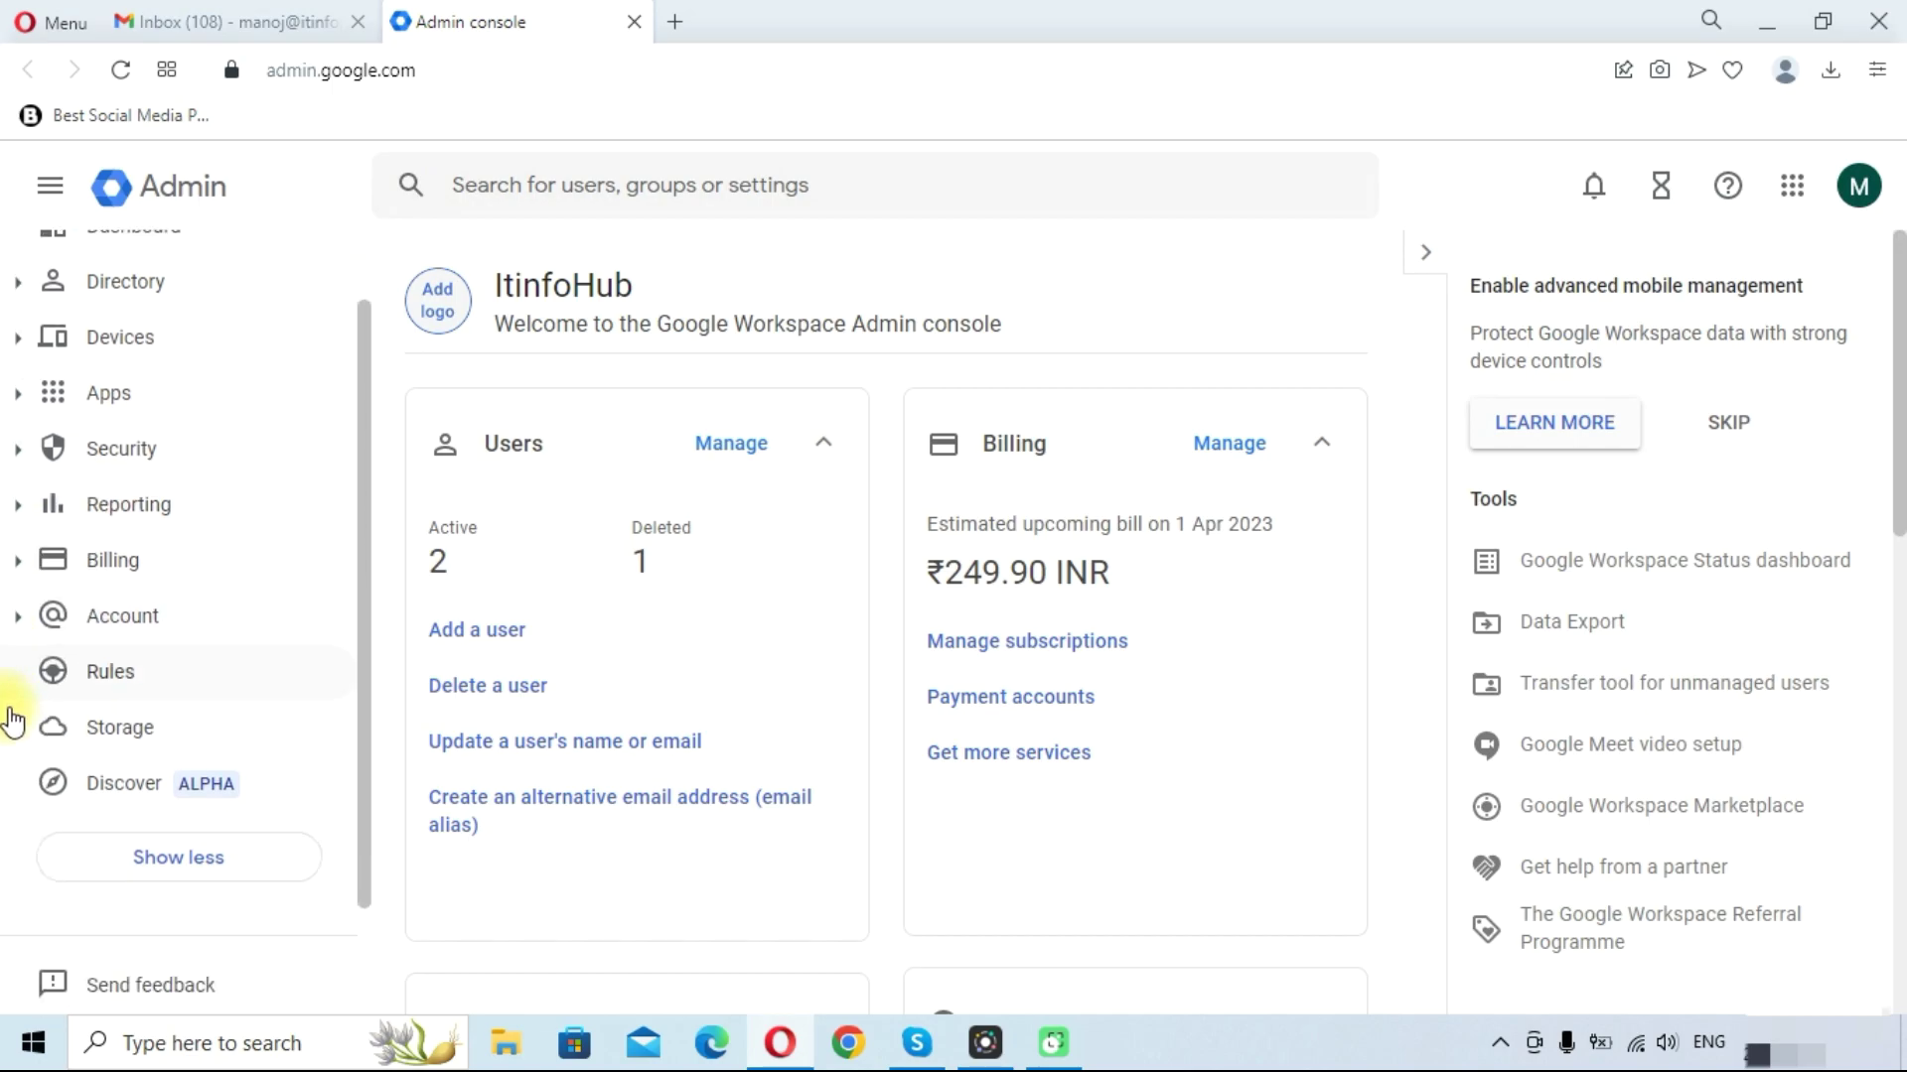
Expand Account in the Admin console sidebar and go to the Data migration page
left_click(15, 500)
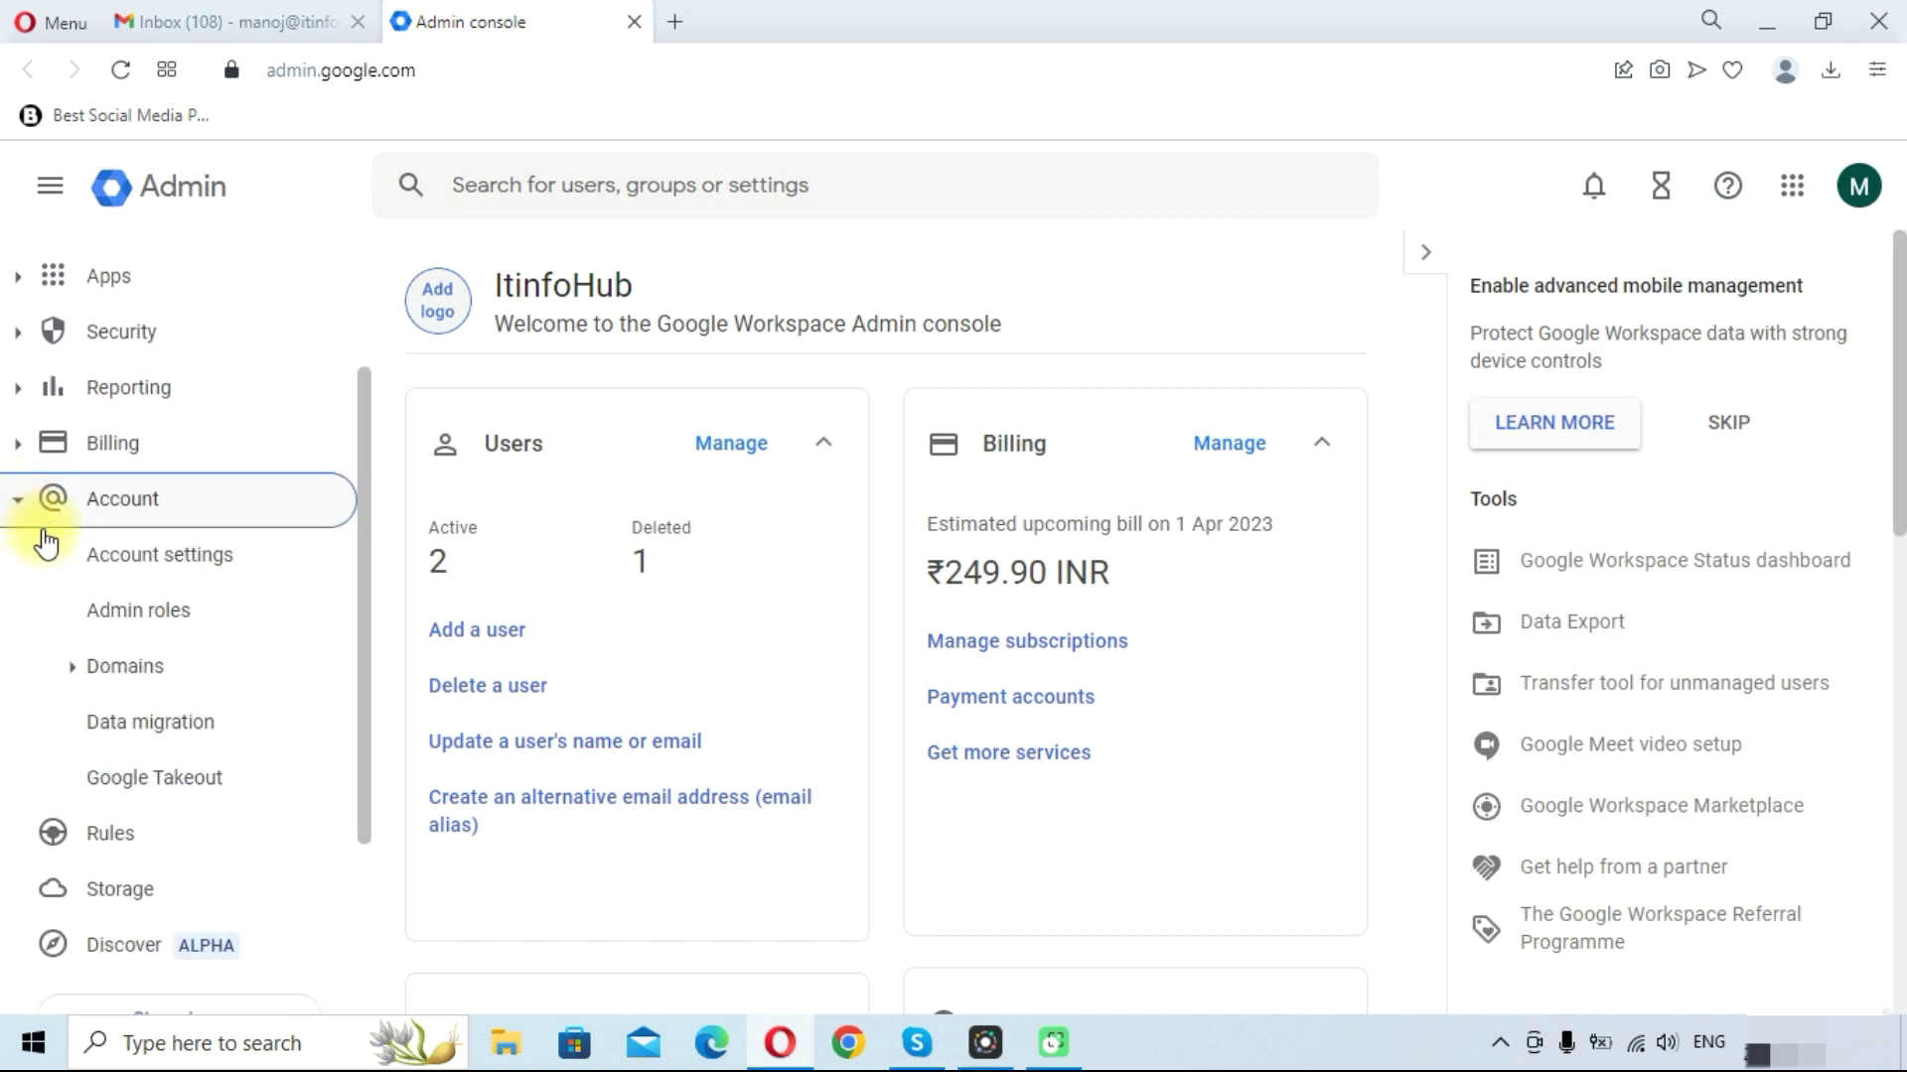
scroll(59, 556, "down", 2)
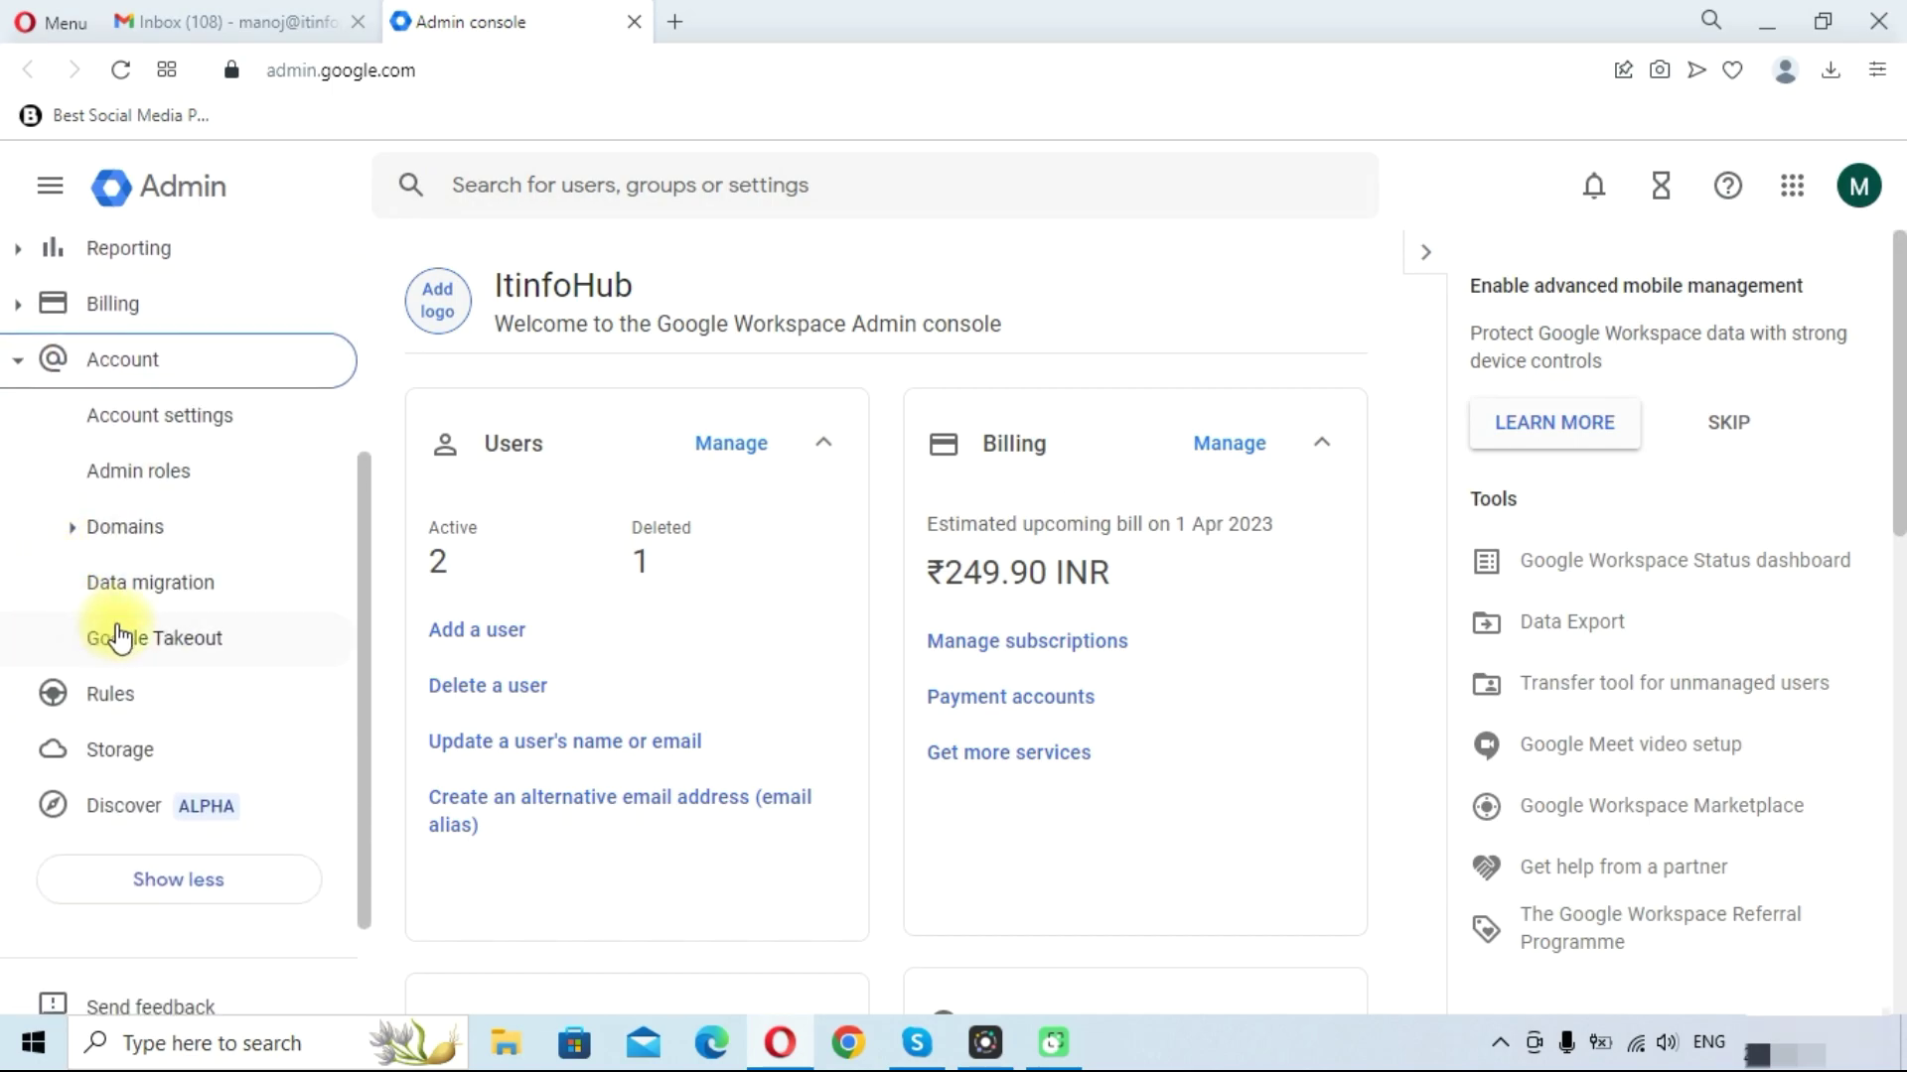
left_click(157, 584)
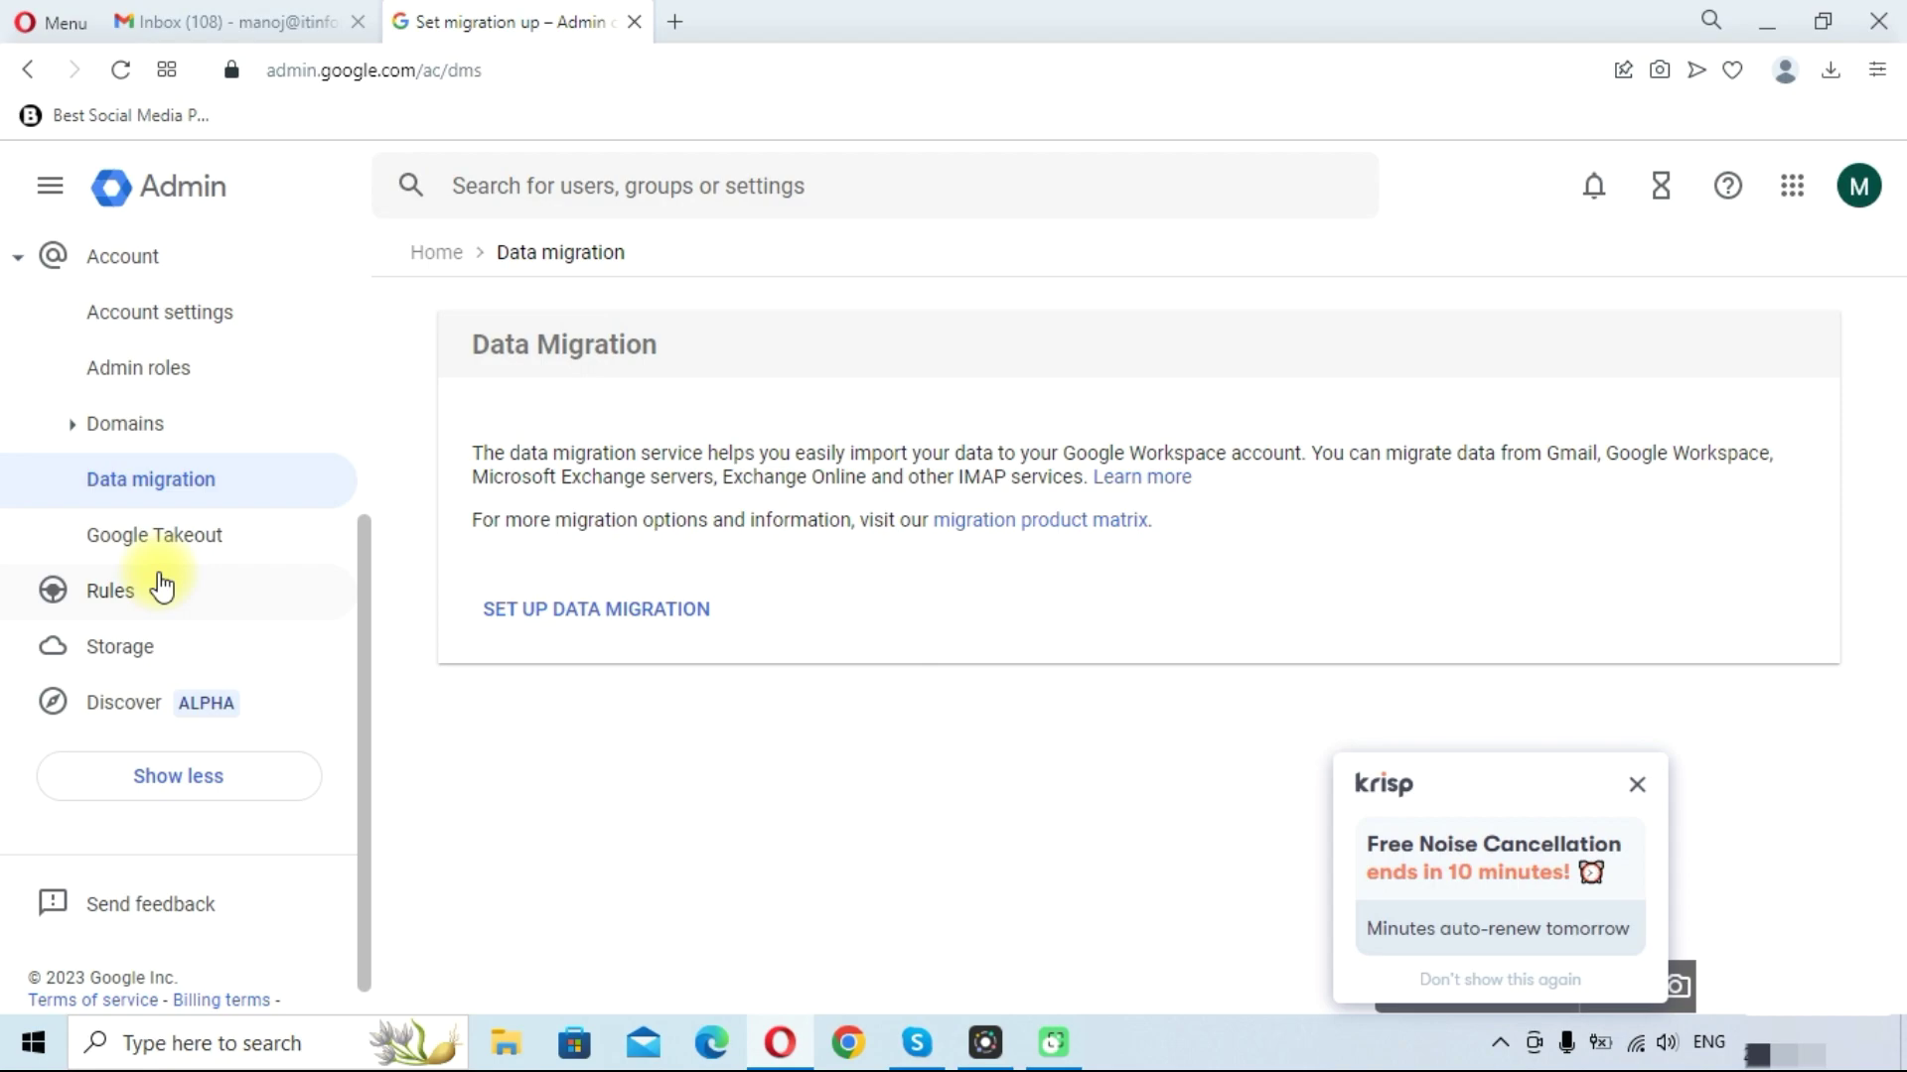
Start a new data migration setup with Other IMAP Server as the migration source
left_click(624, 616)
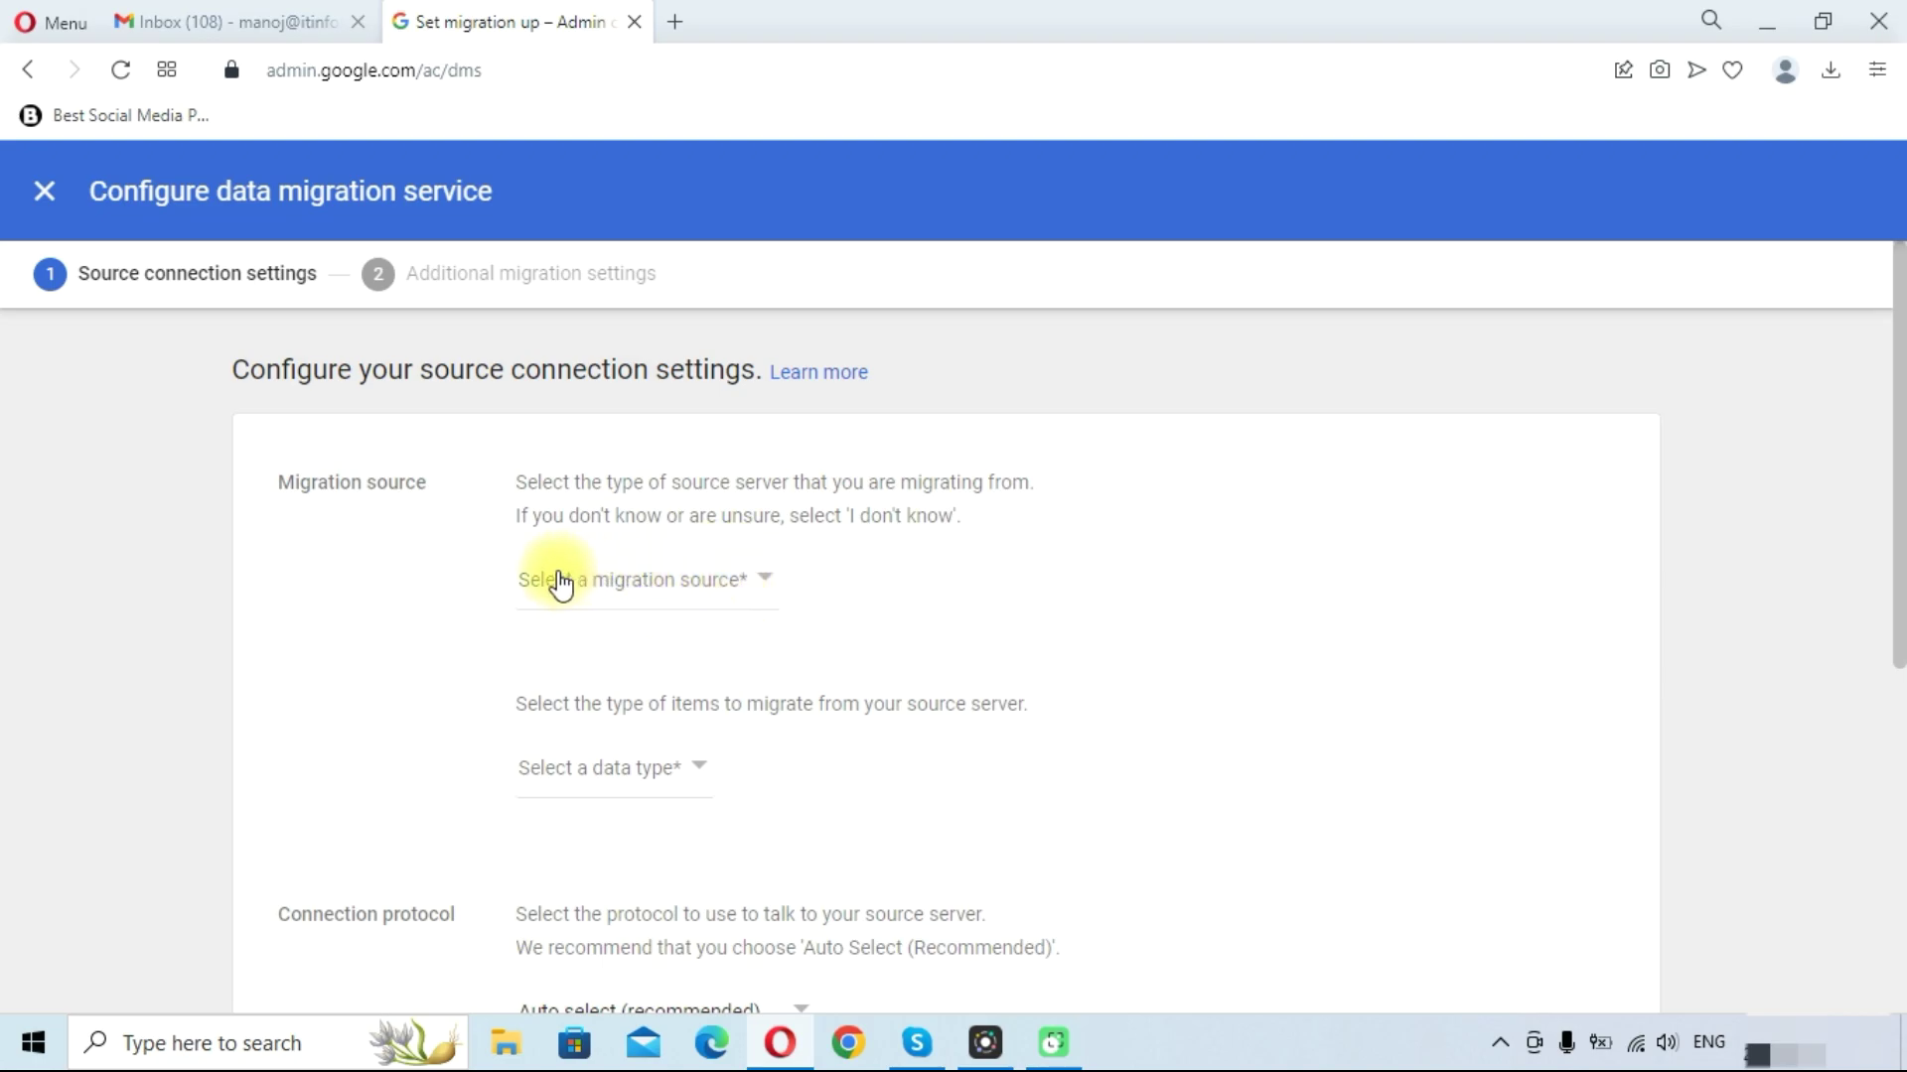
left_click(673, 584)
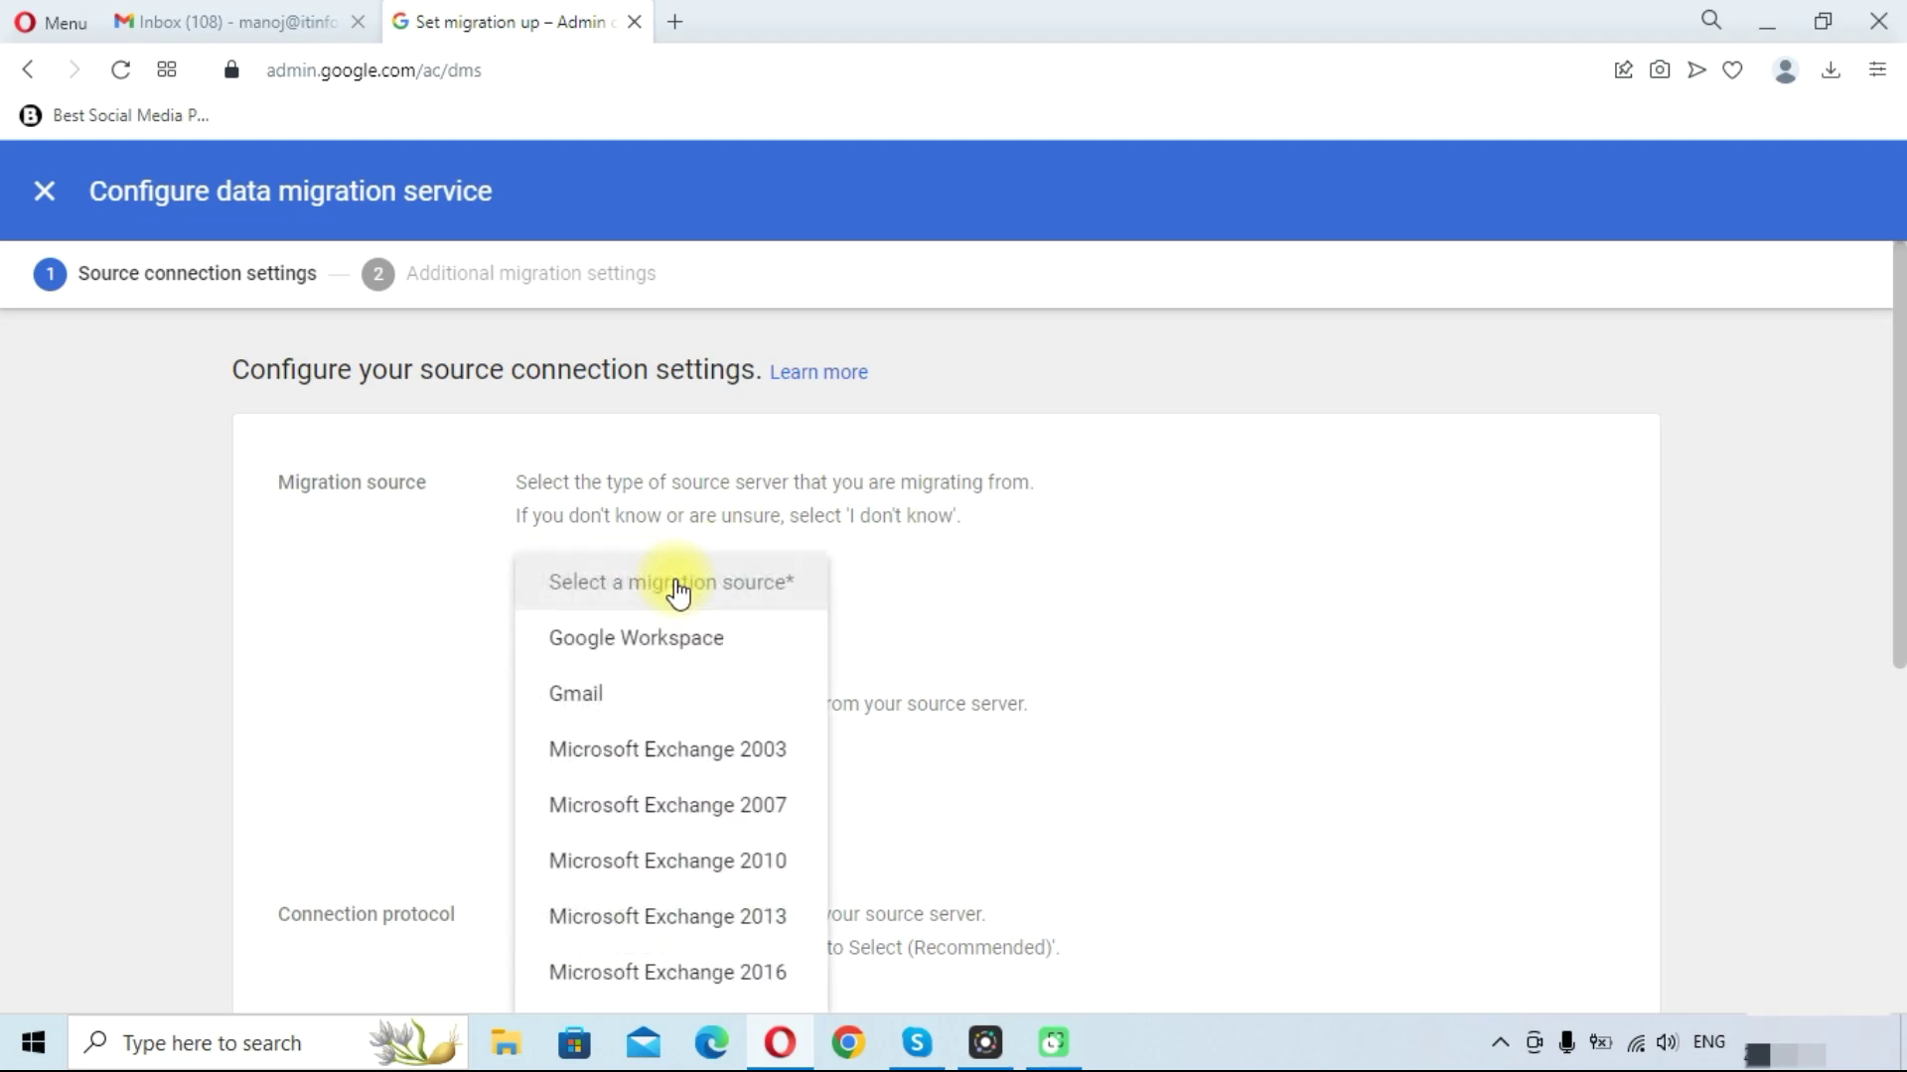
scroll(672, 636, "down", 5)
scroll(656, 685, "up", 3)
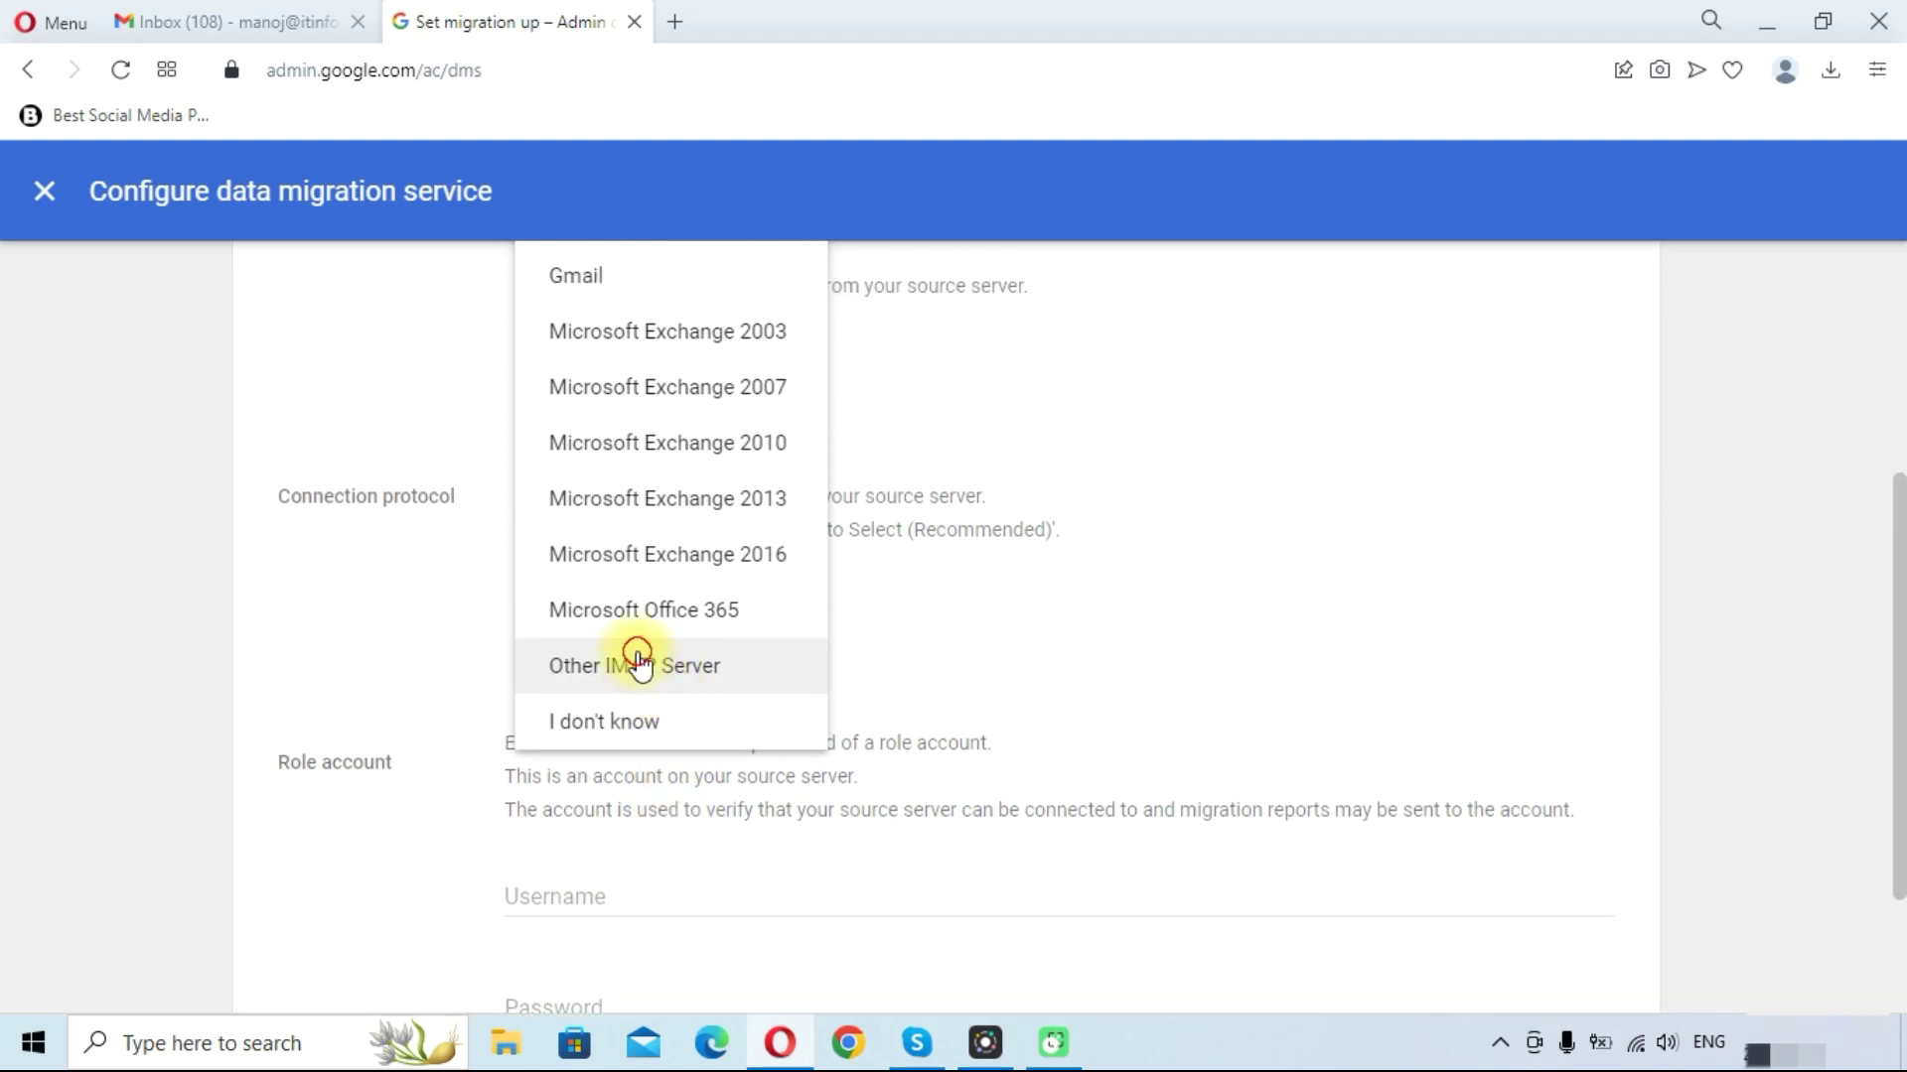
left_click(641, 661)
scroll(492, 655, "down", 1)
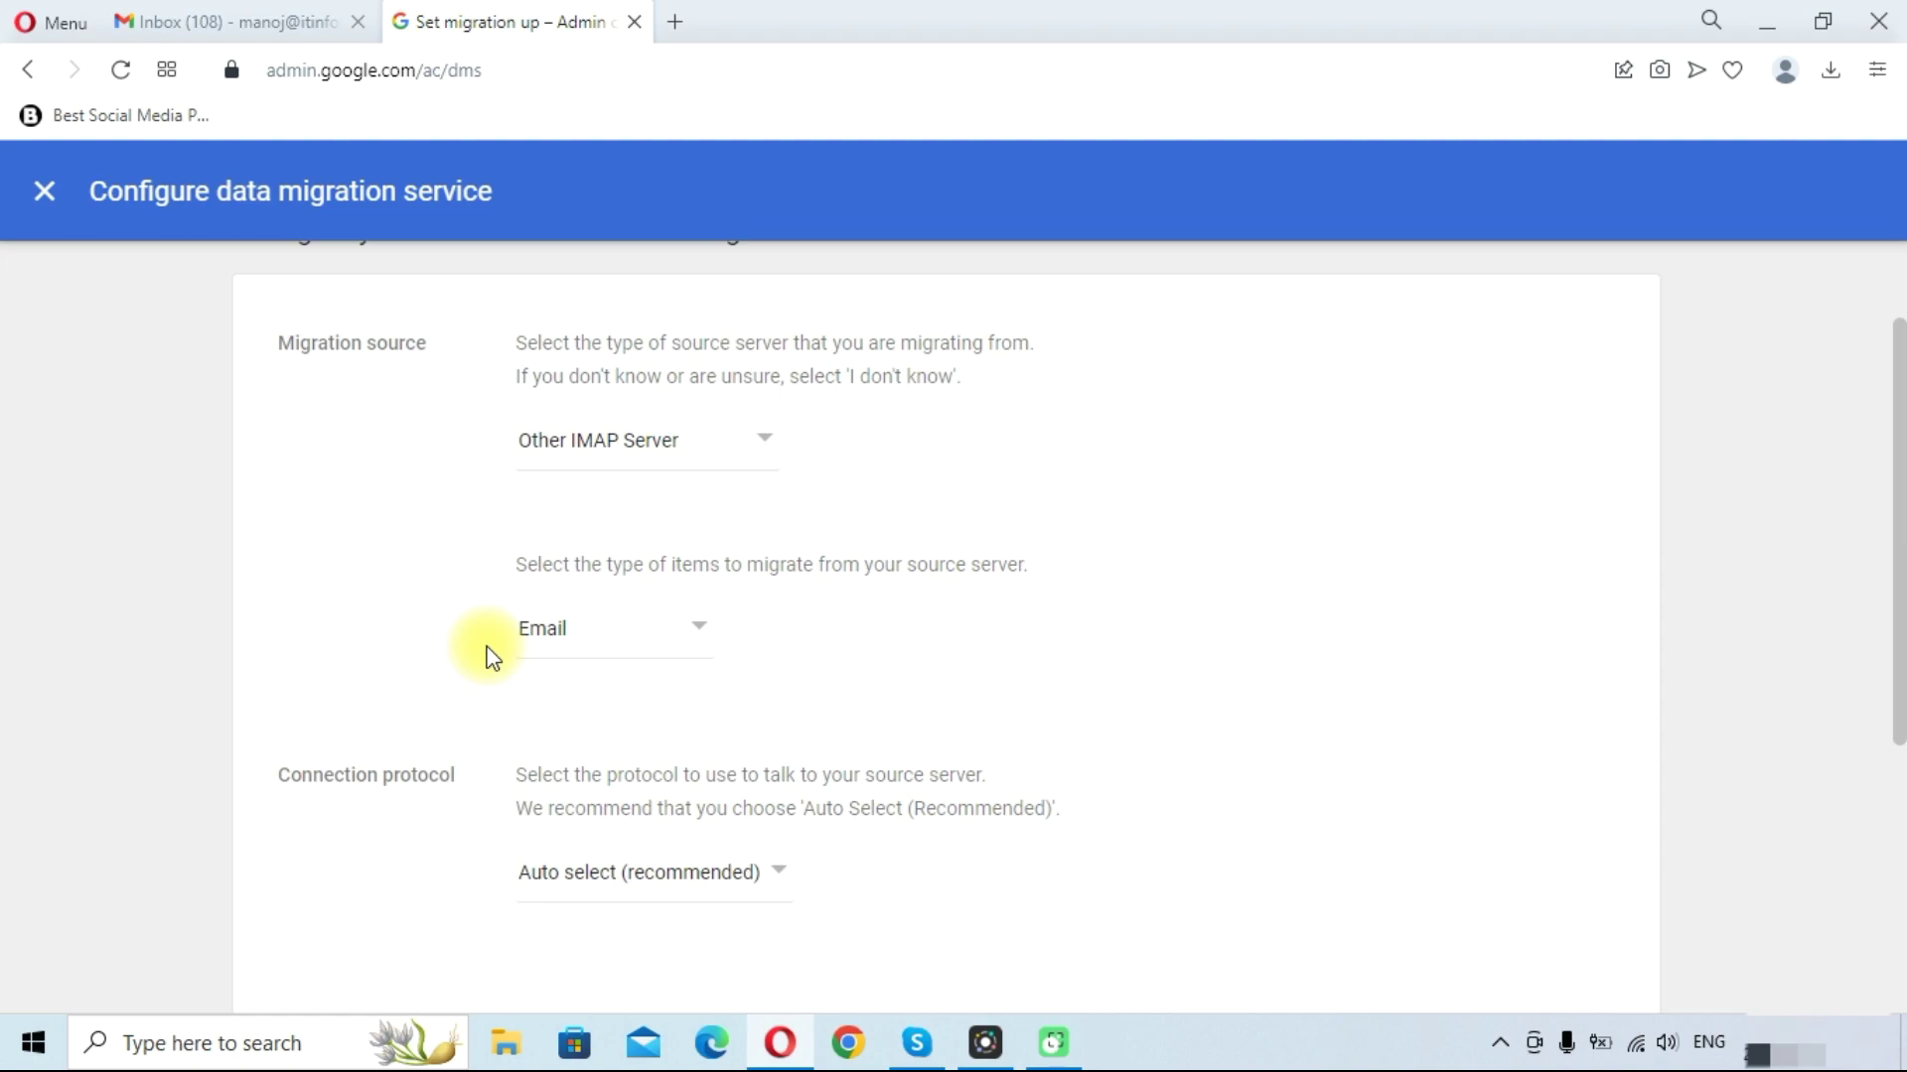
scroll(458, 632, "down", 1)
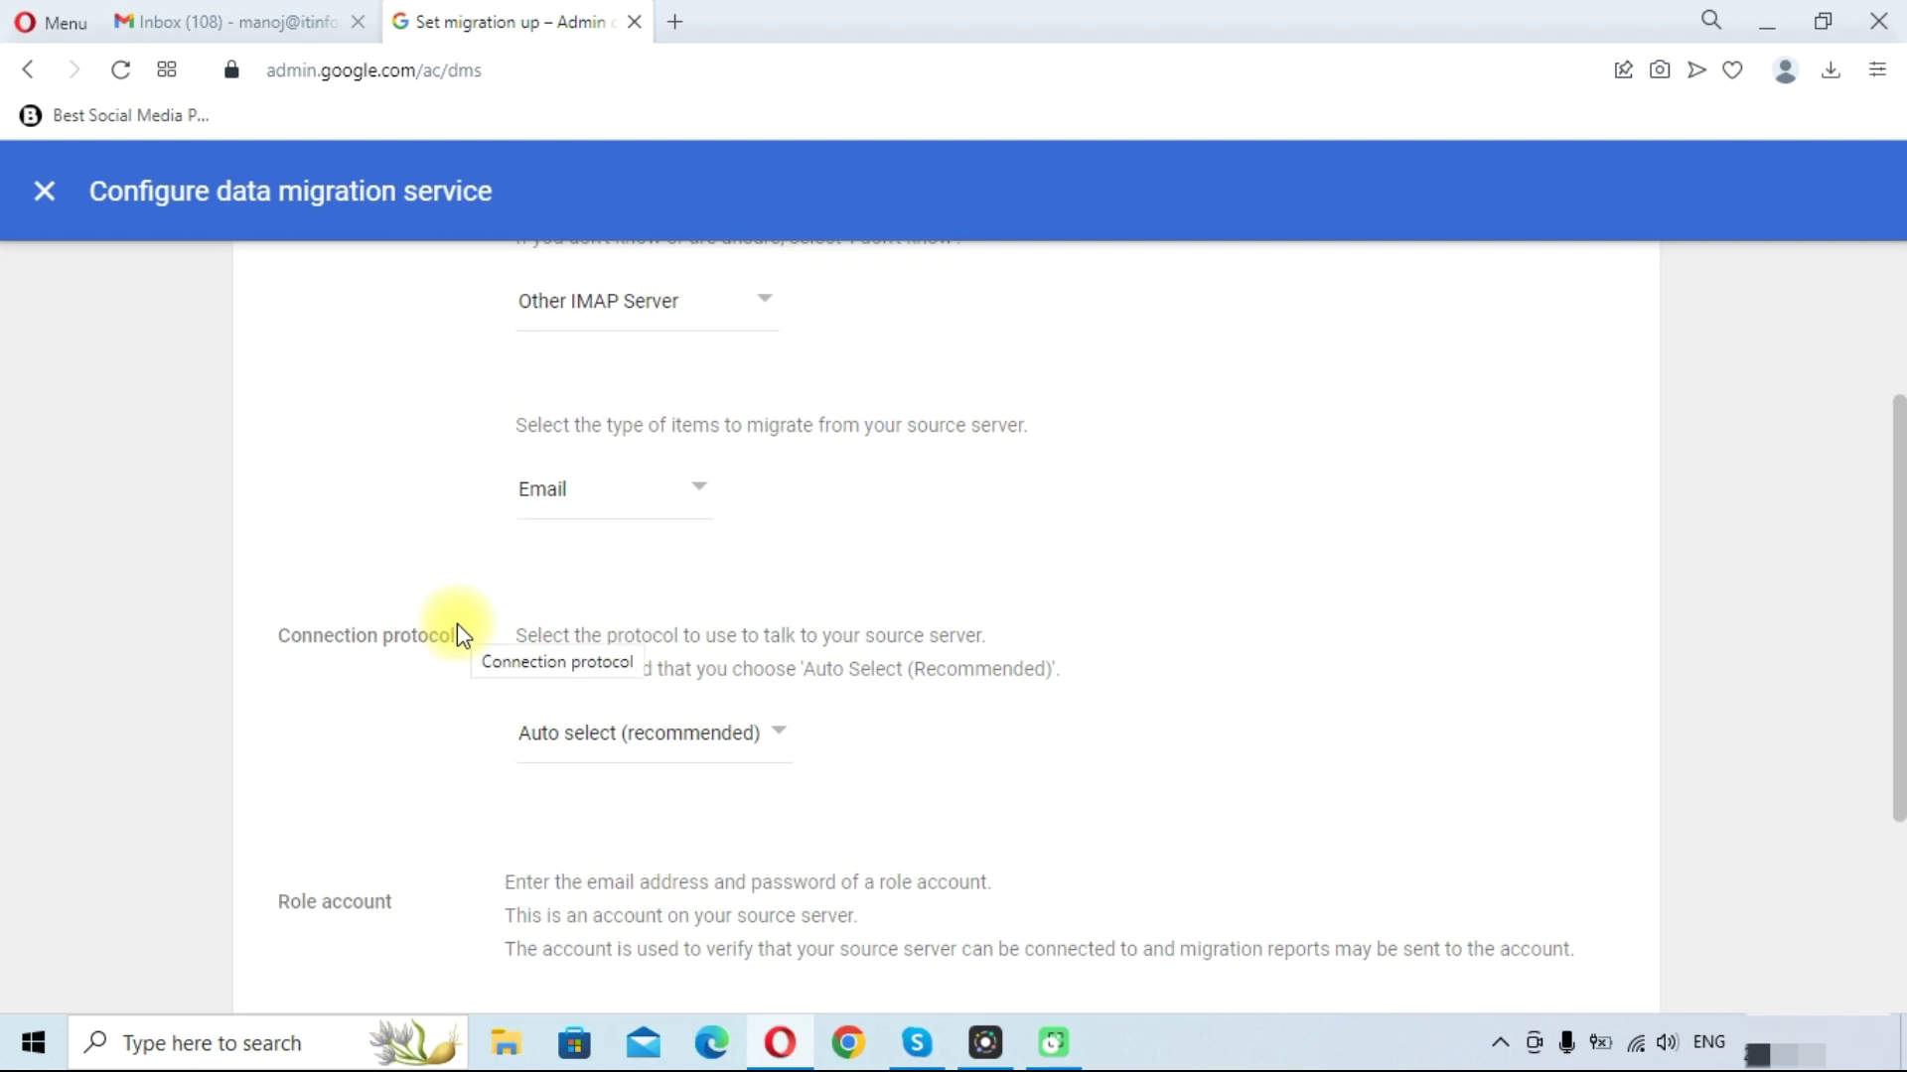
scroll(459, 627, "up", 1)
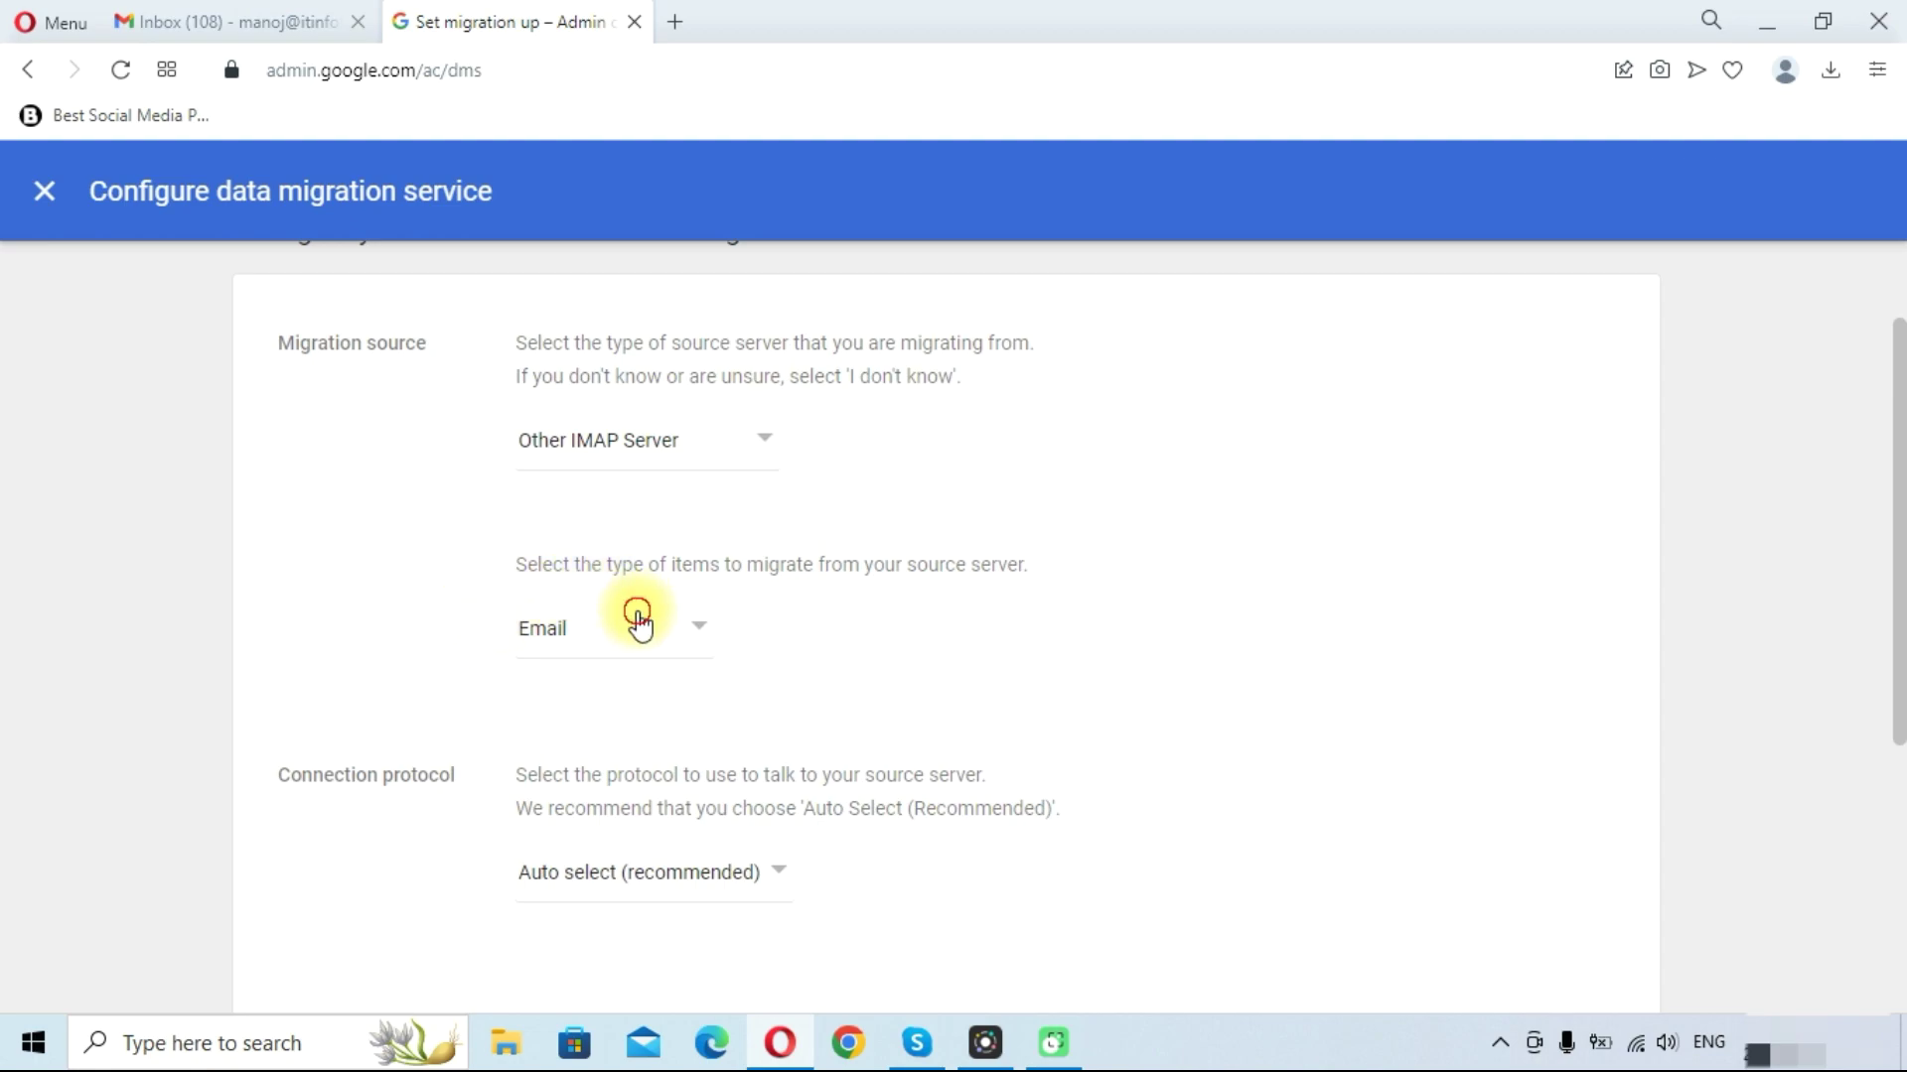
Keep Email as the data type and set the connection protocol to Auto select (recommended)
left_click(638, 618)
left_click(448, 647)
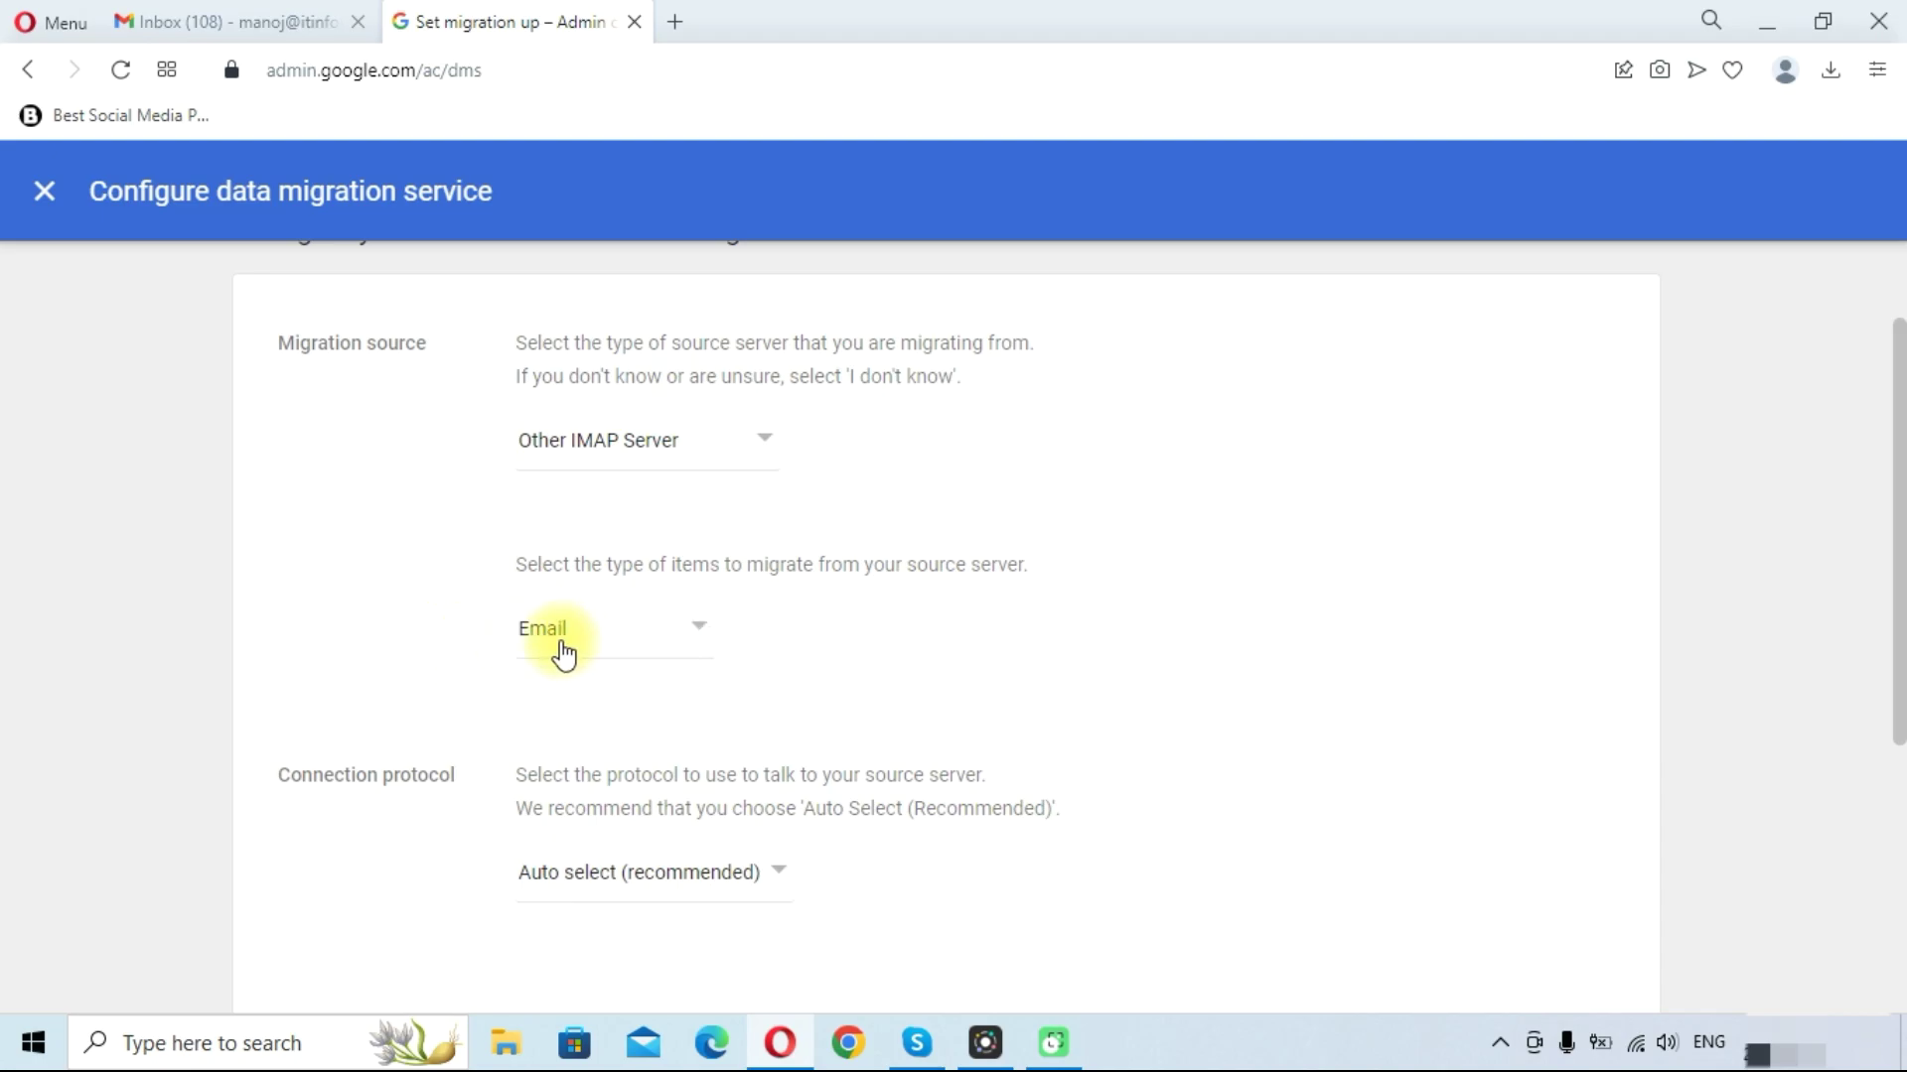
scroll(424, 636, "down", 3)
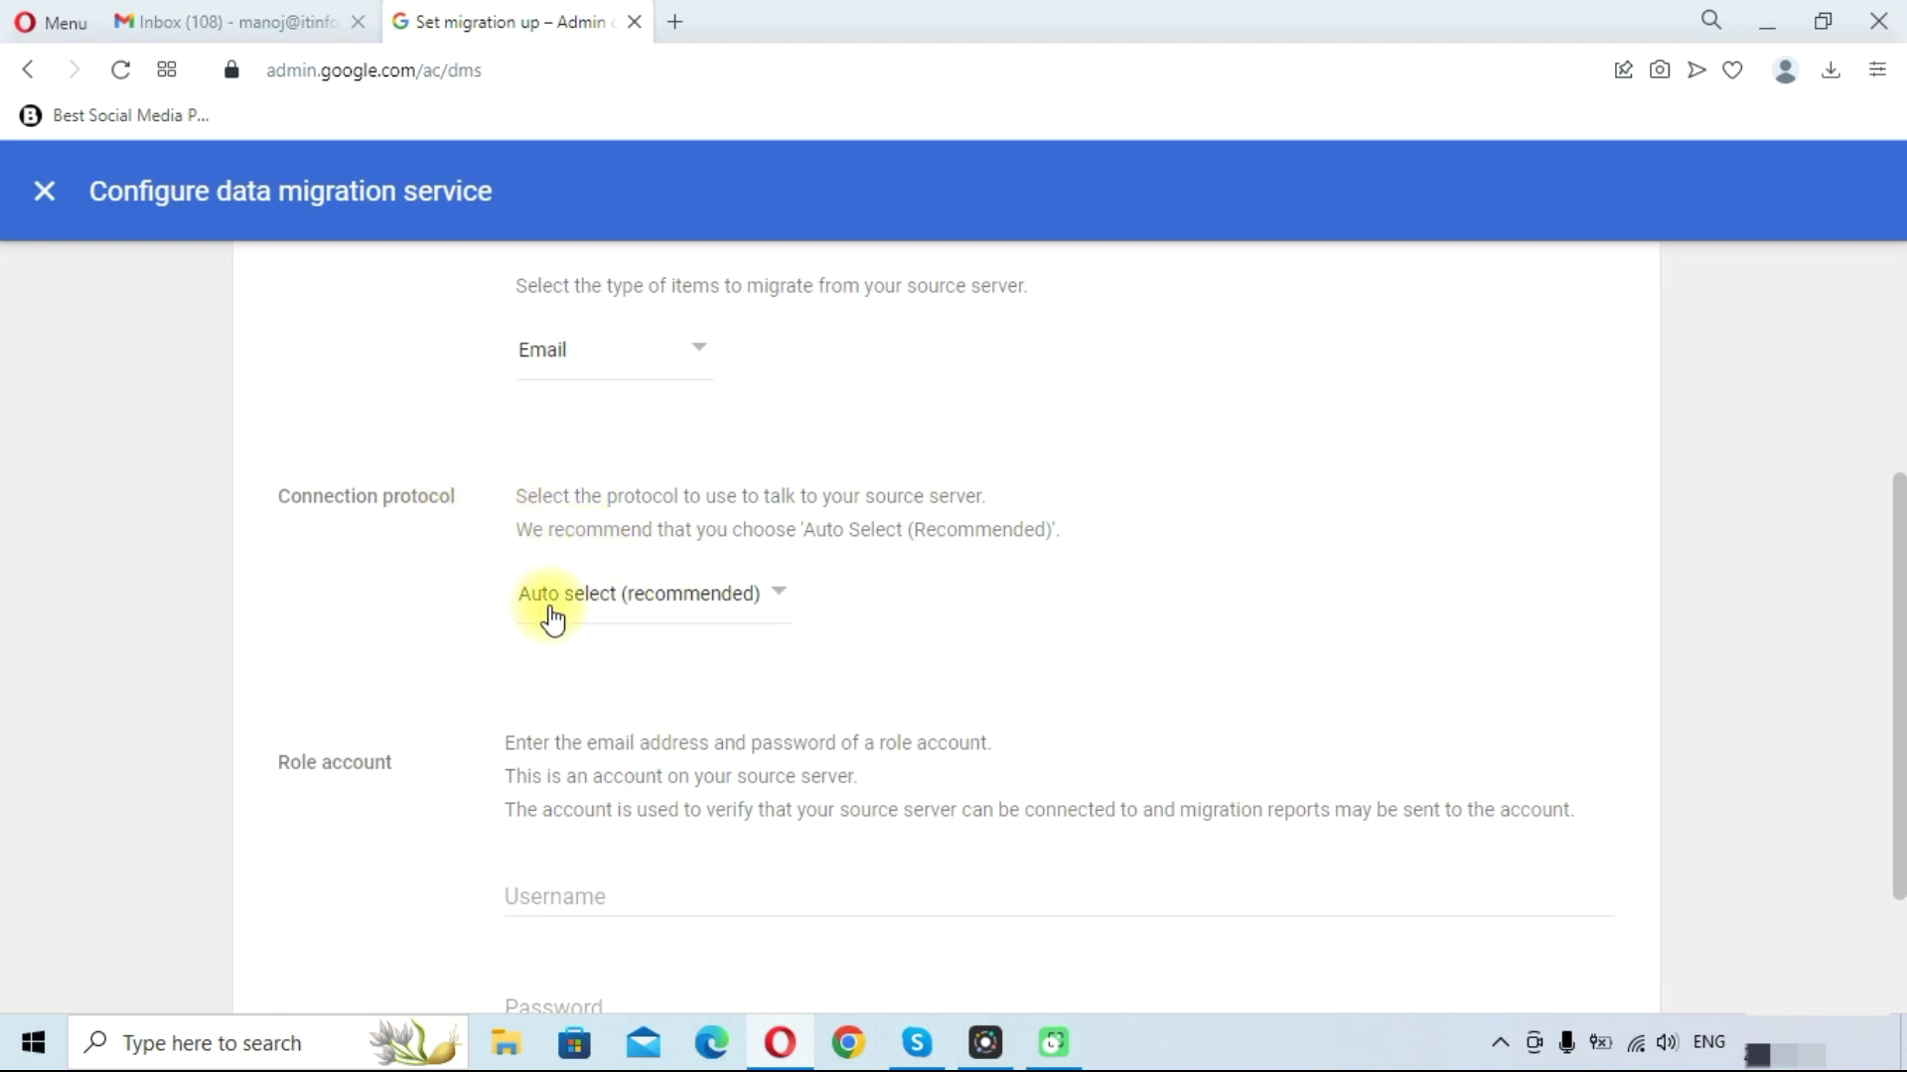
left_click(641, 610)
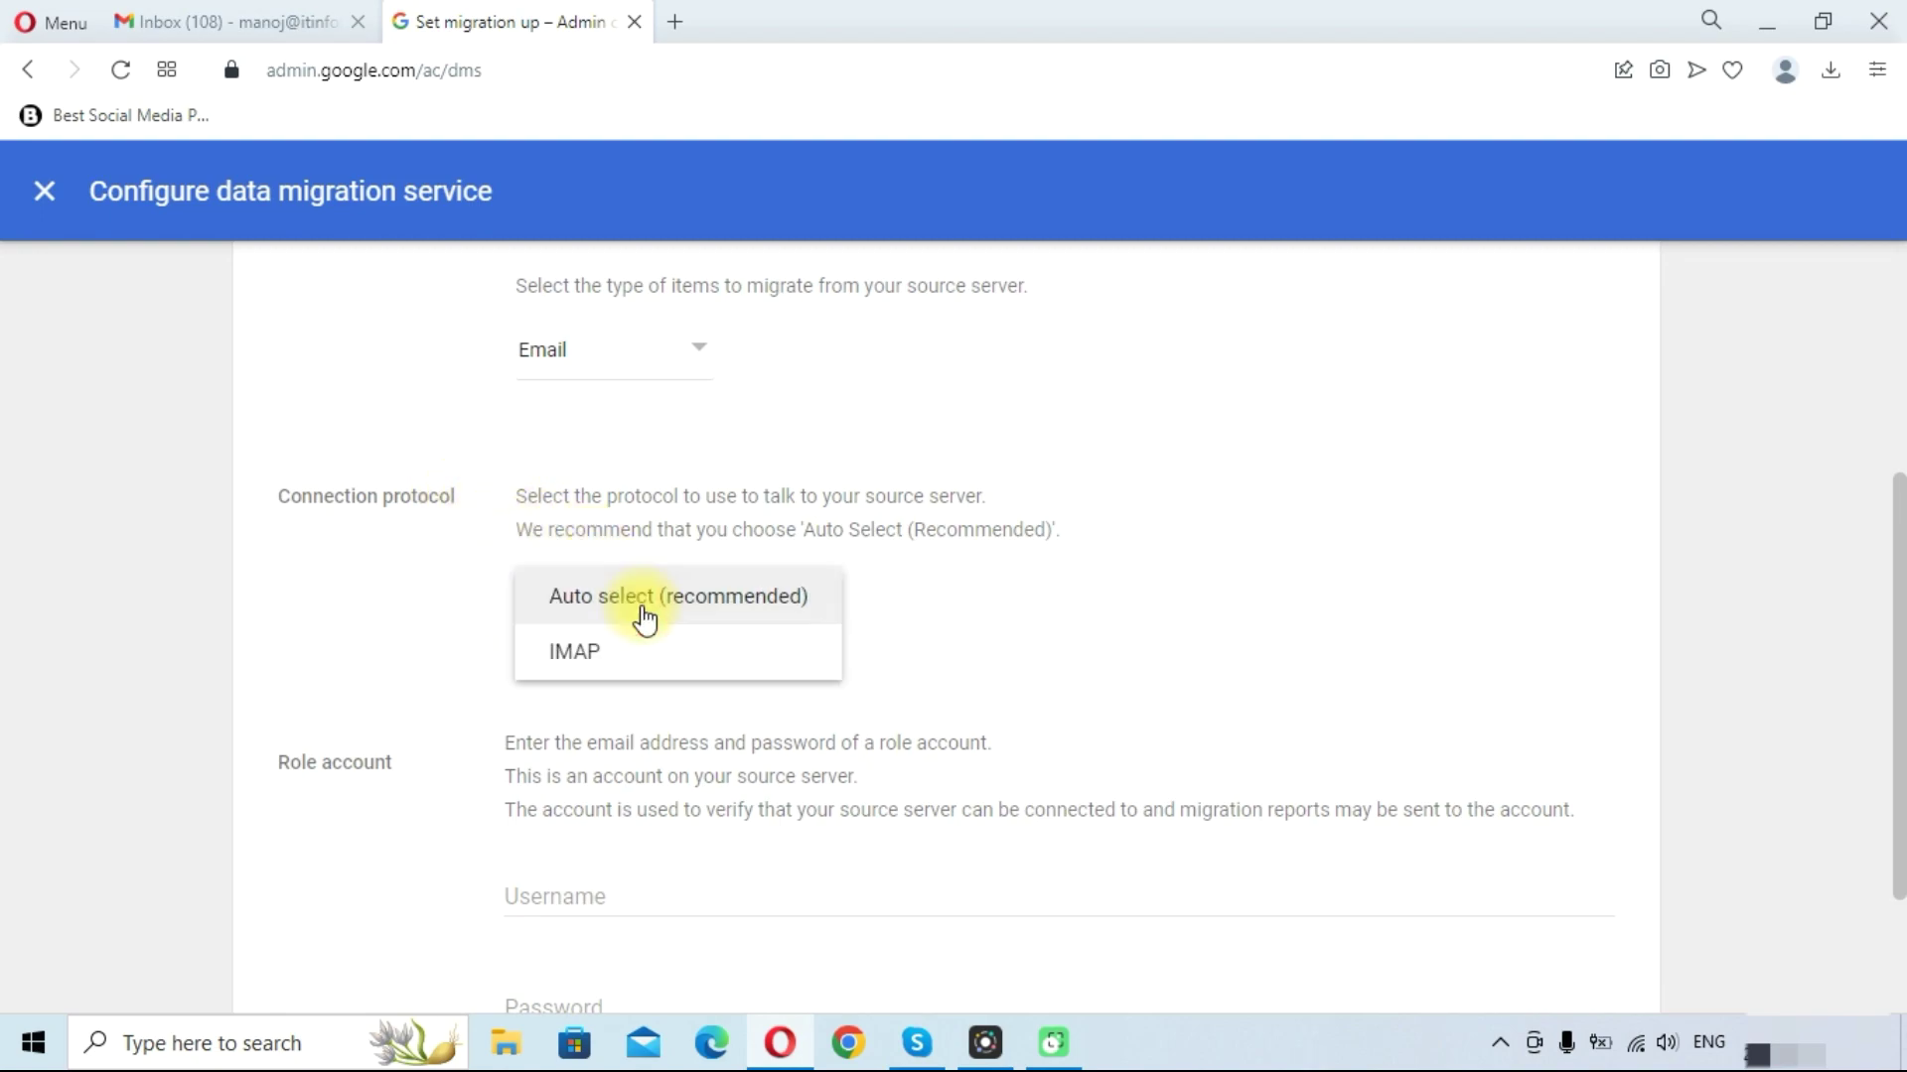
left_click(580, 668)
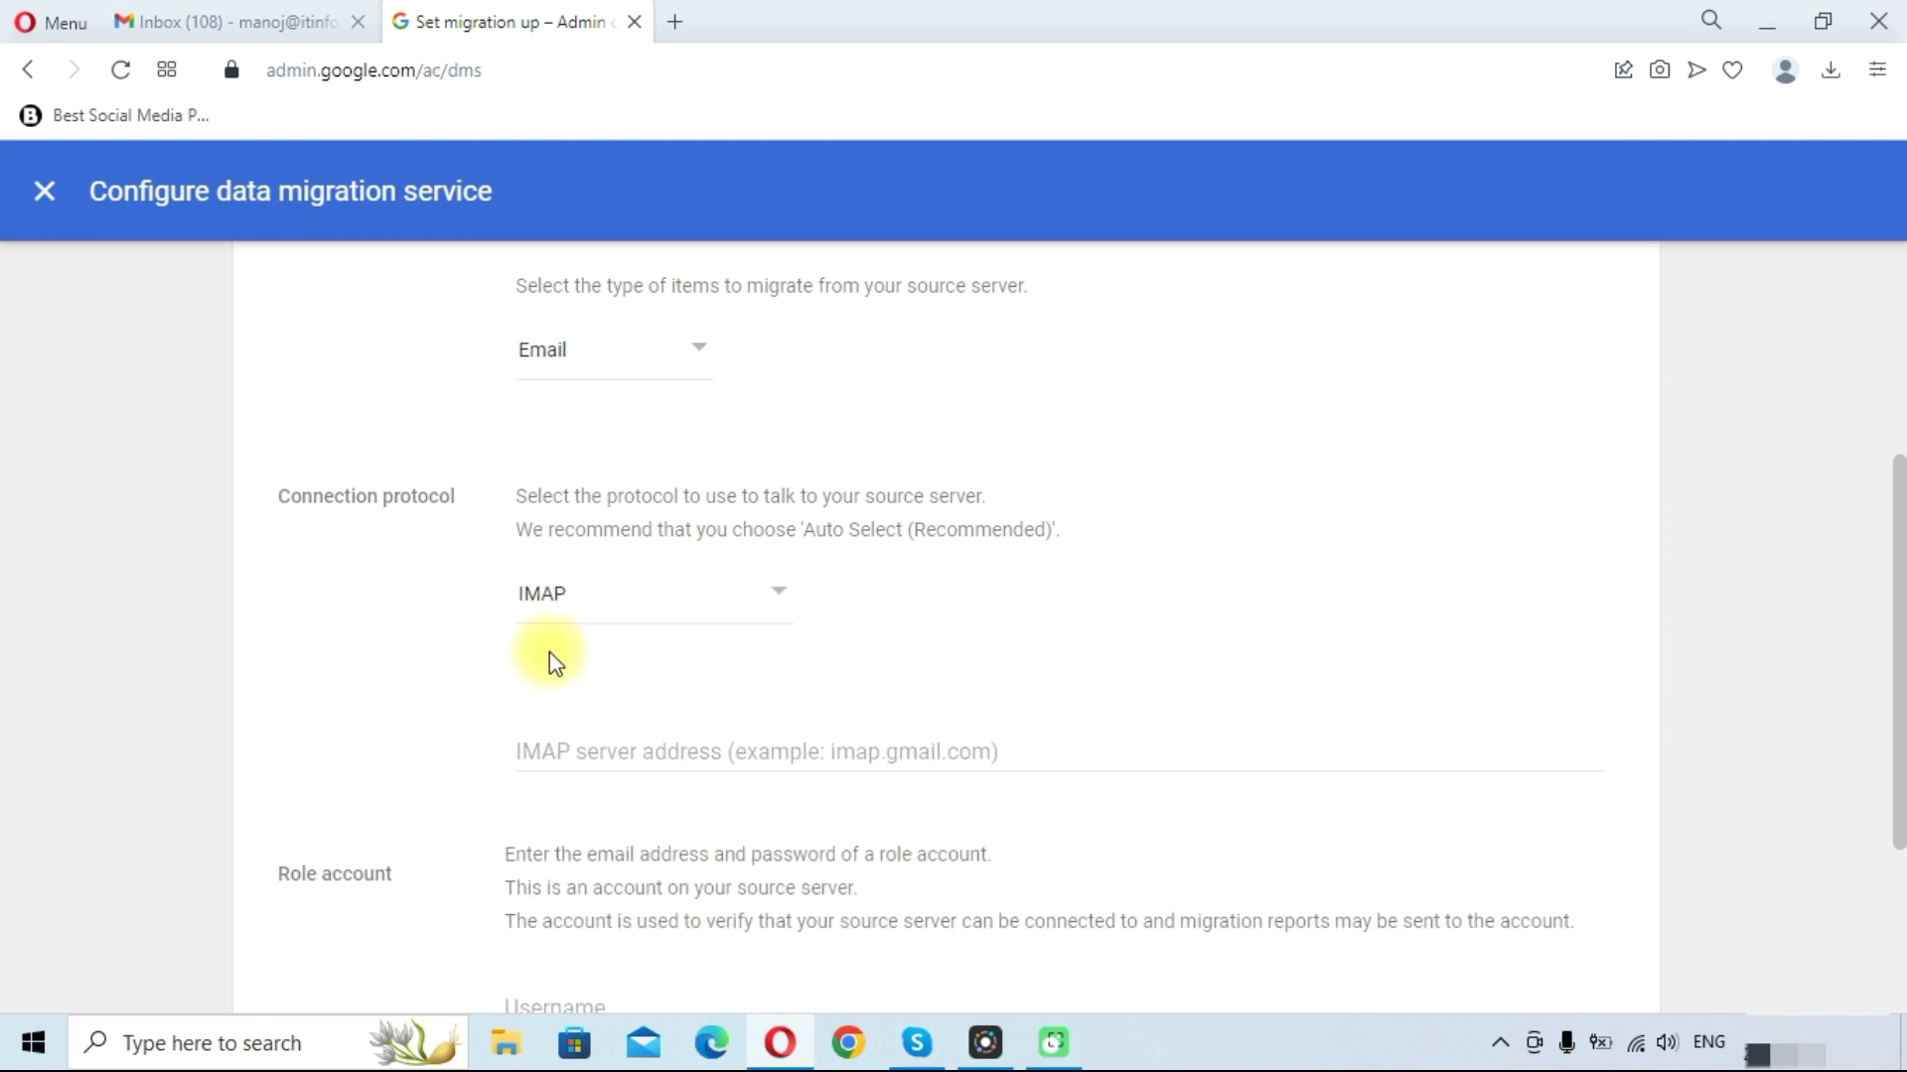
scroll(526, 641, "down", 2)
left_click(603, 608)
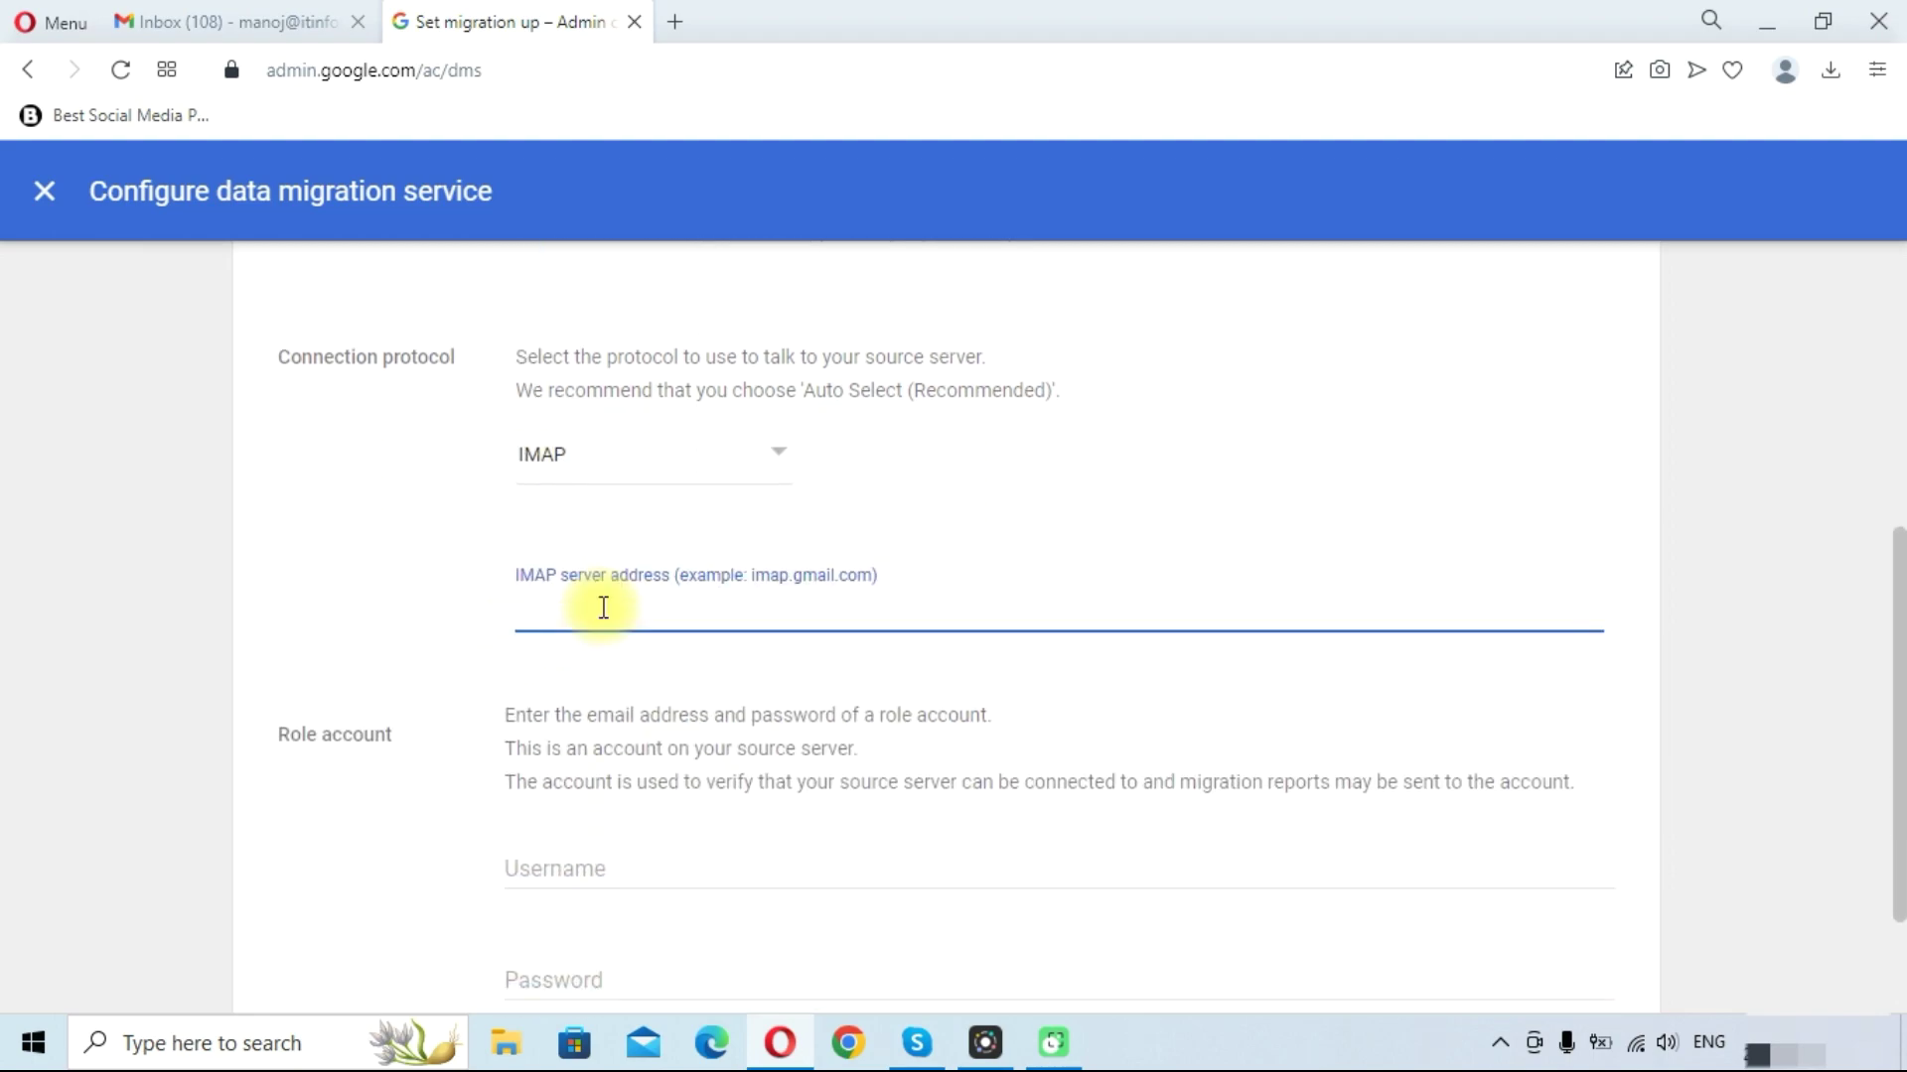
left_click(575, 473)
left_click(575, 464)
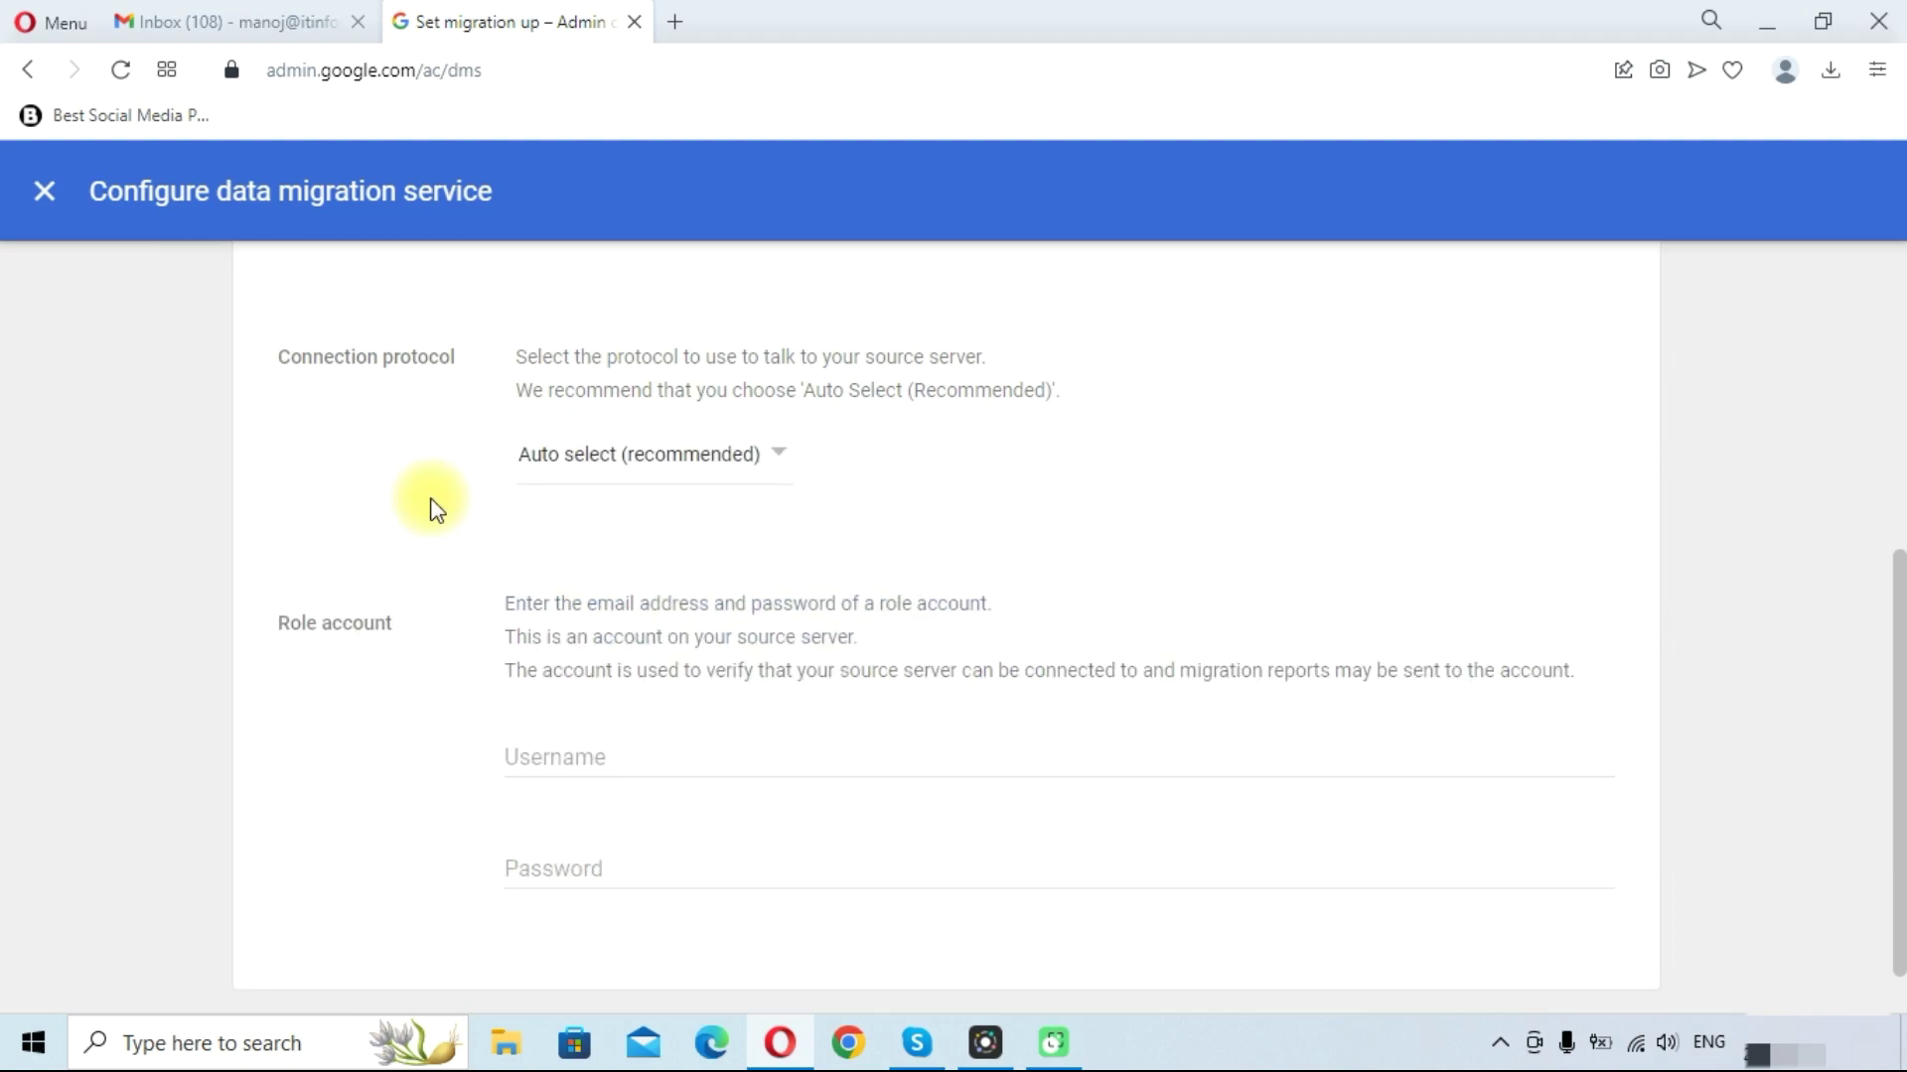
Enter the role account username and password, then try starting the connection
left_click(641, 745)
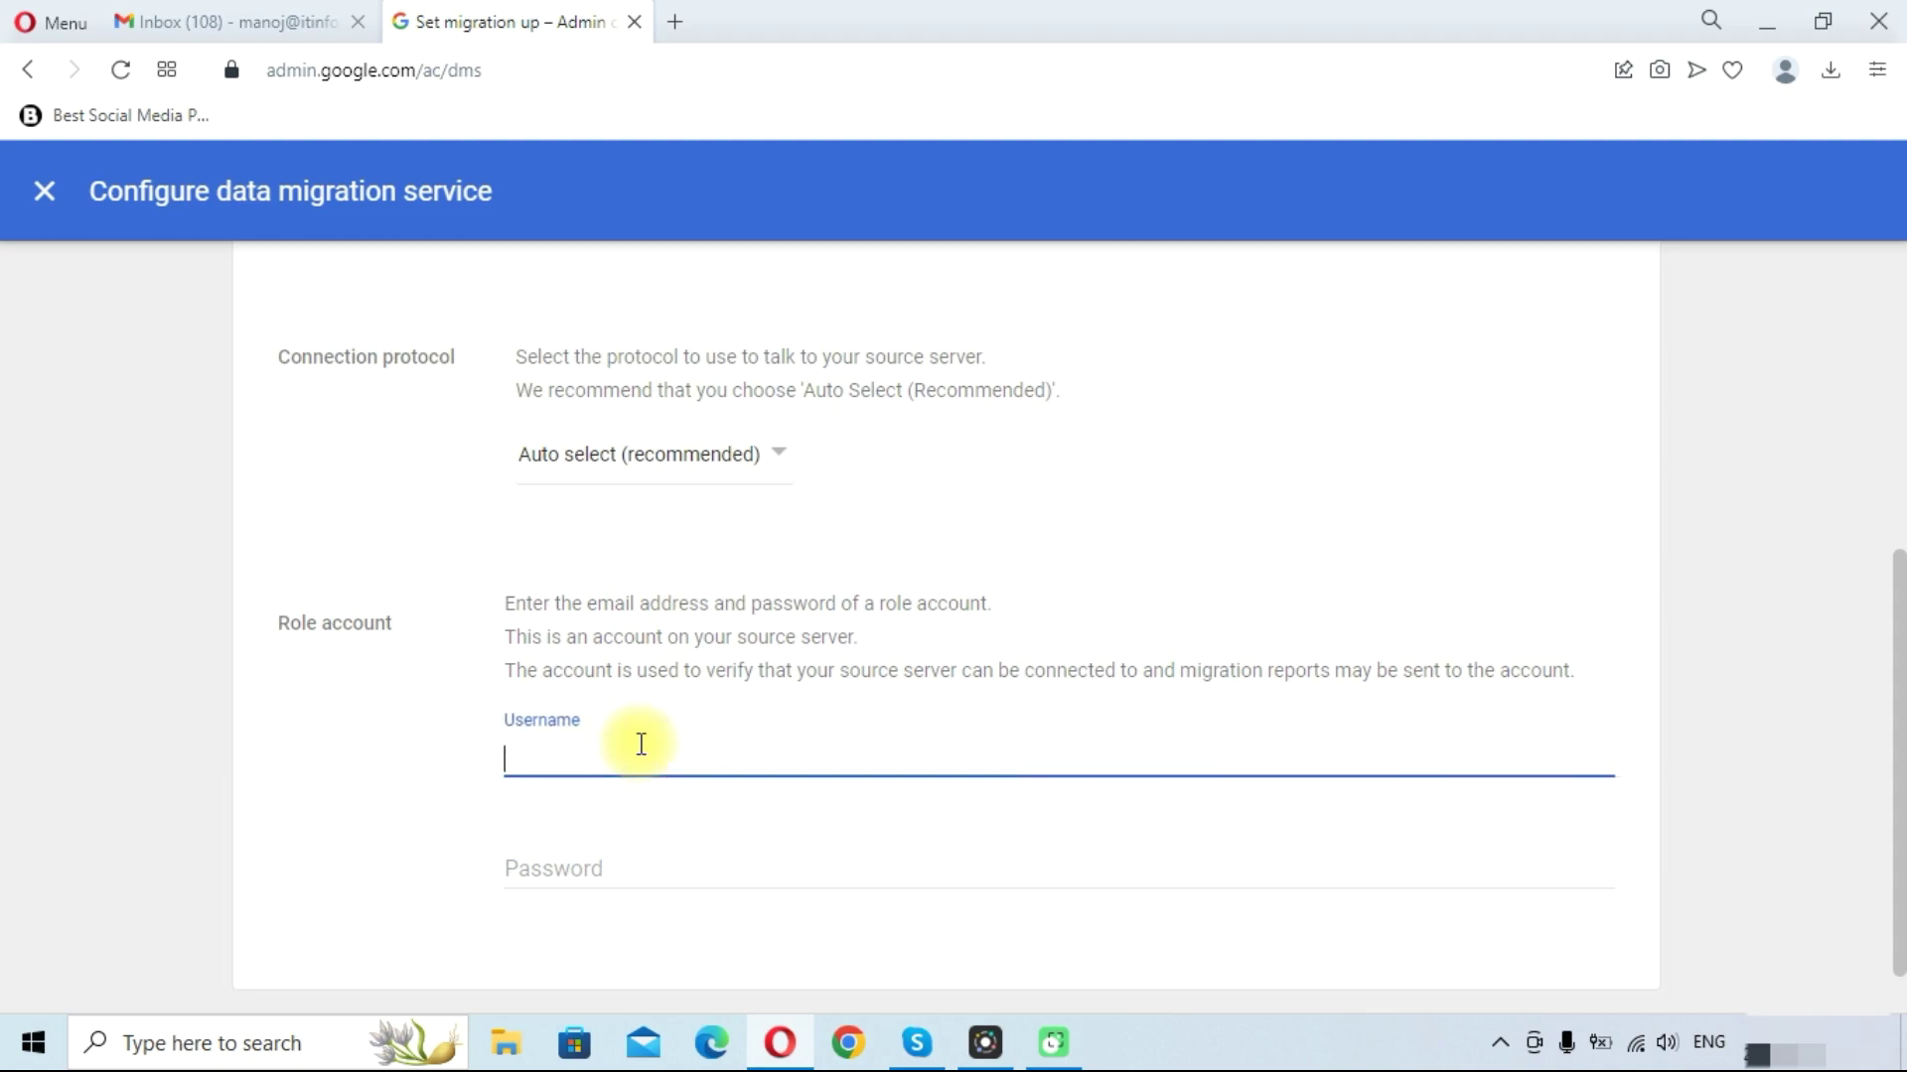
key("Tab")
type("****")
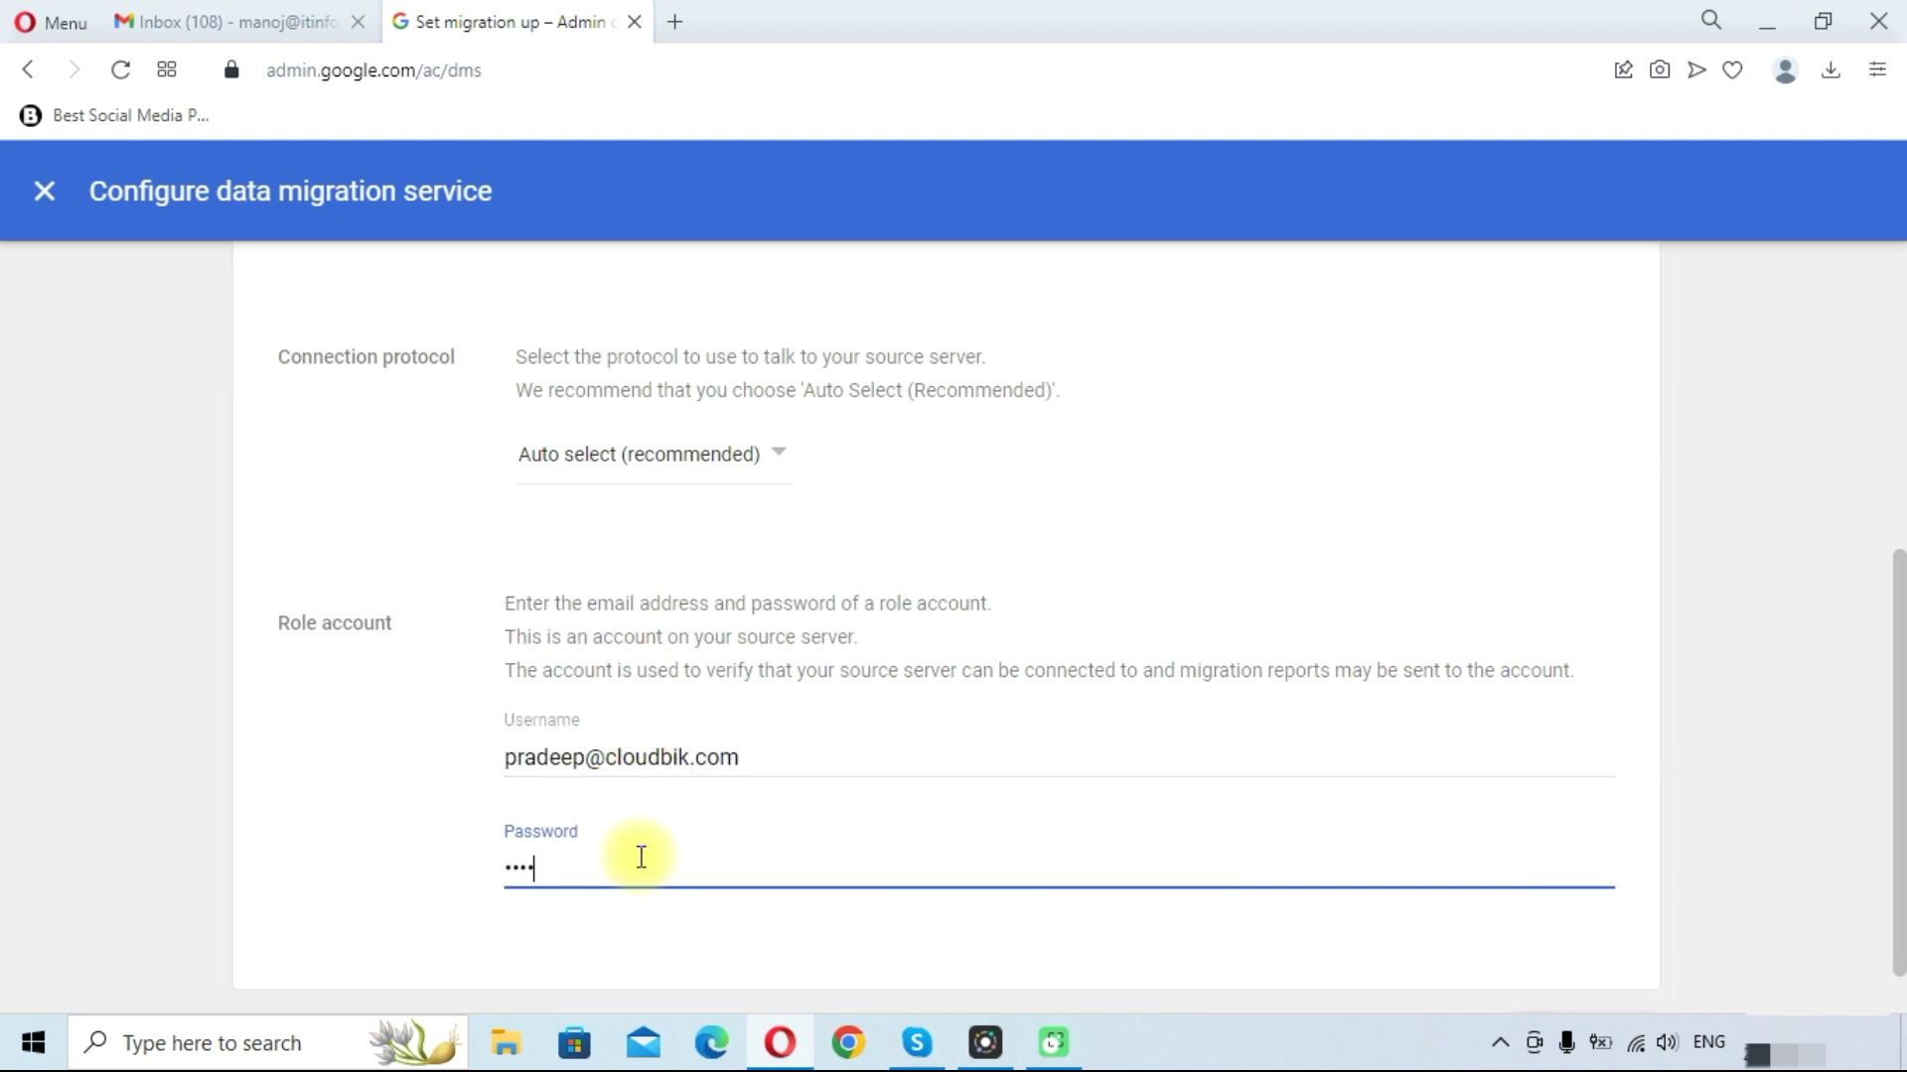
type("**********")
scroll(1609, 968, "down", 1)
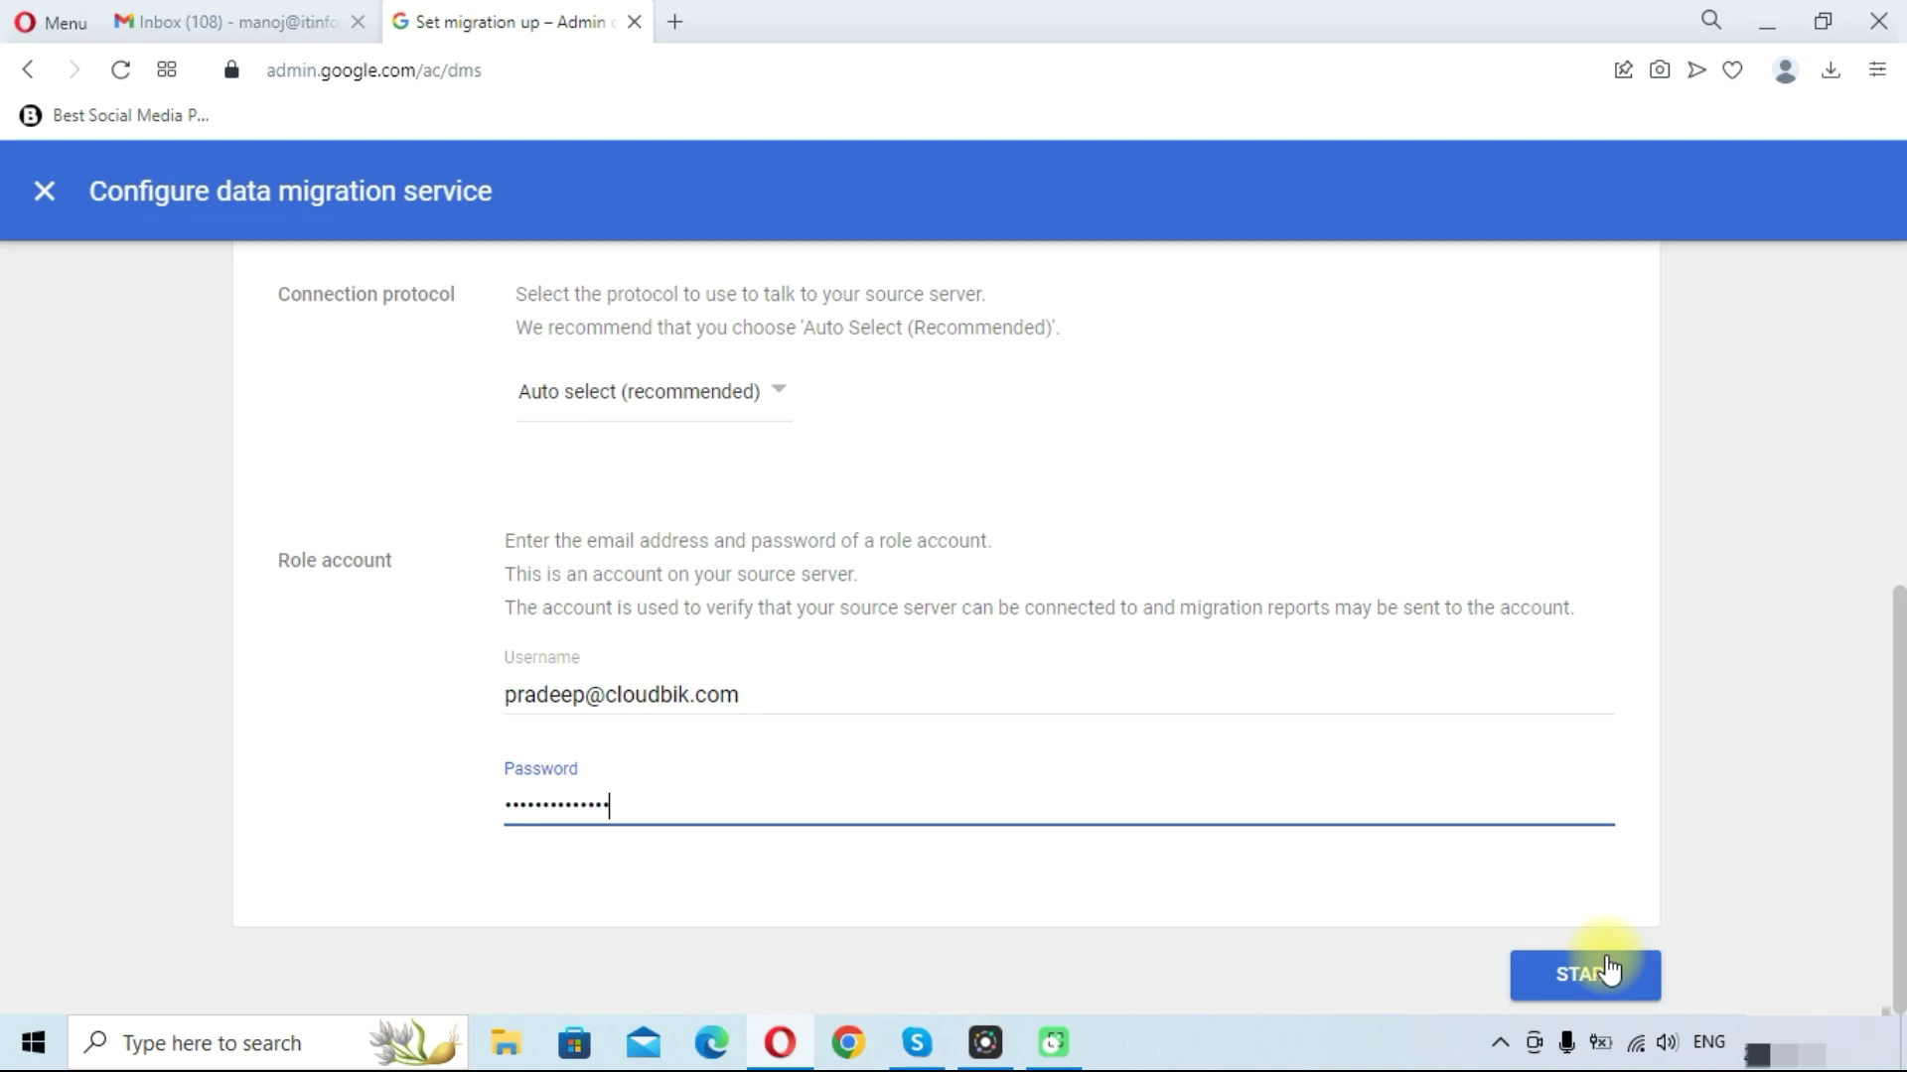
left_click(1606, 968)
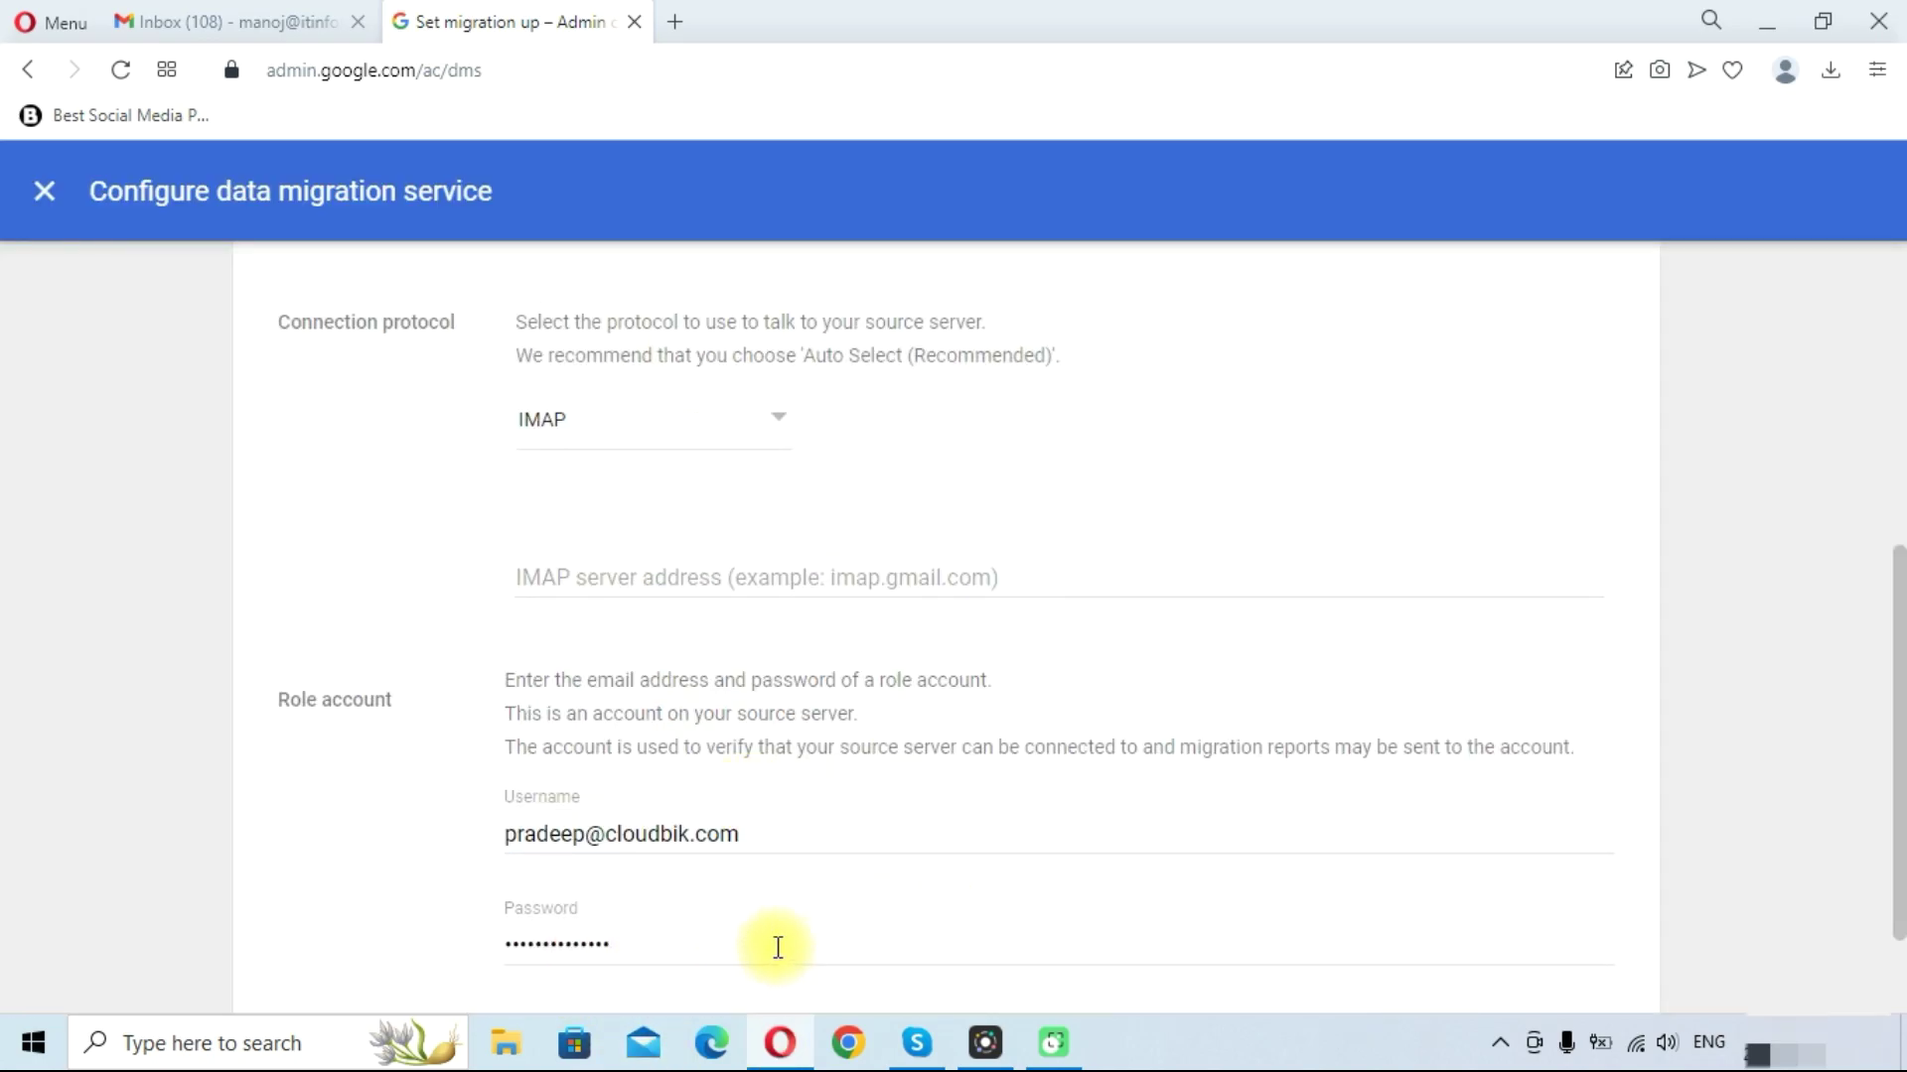
Set the IMAP server address to imap.hostinger.com and submit the connection settings
scroll(566, 715, "up", 3)
scroll(546, 579, "down", 3)
left_click(531, 561)
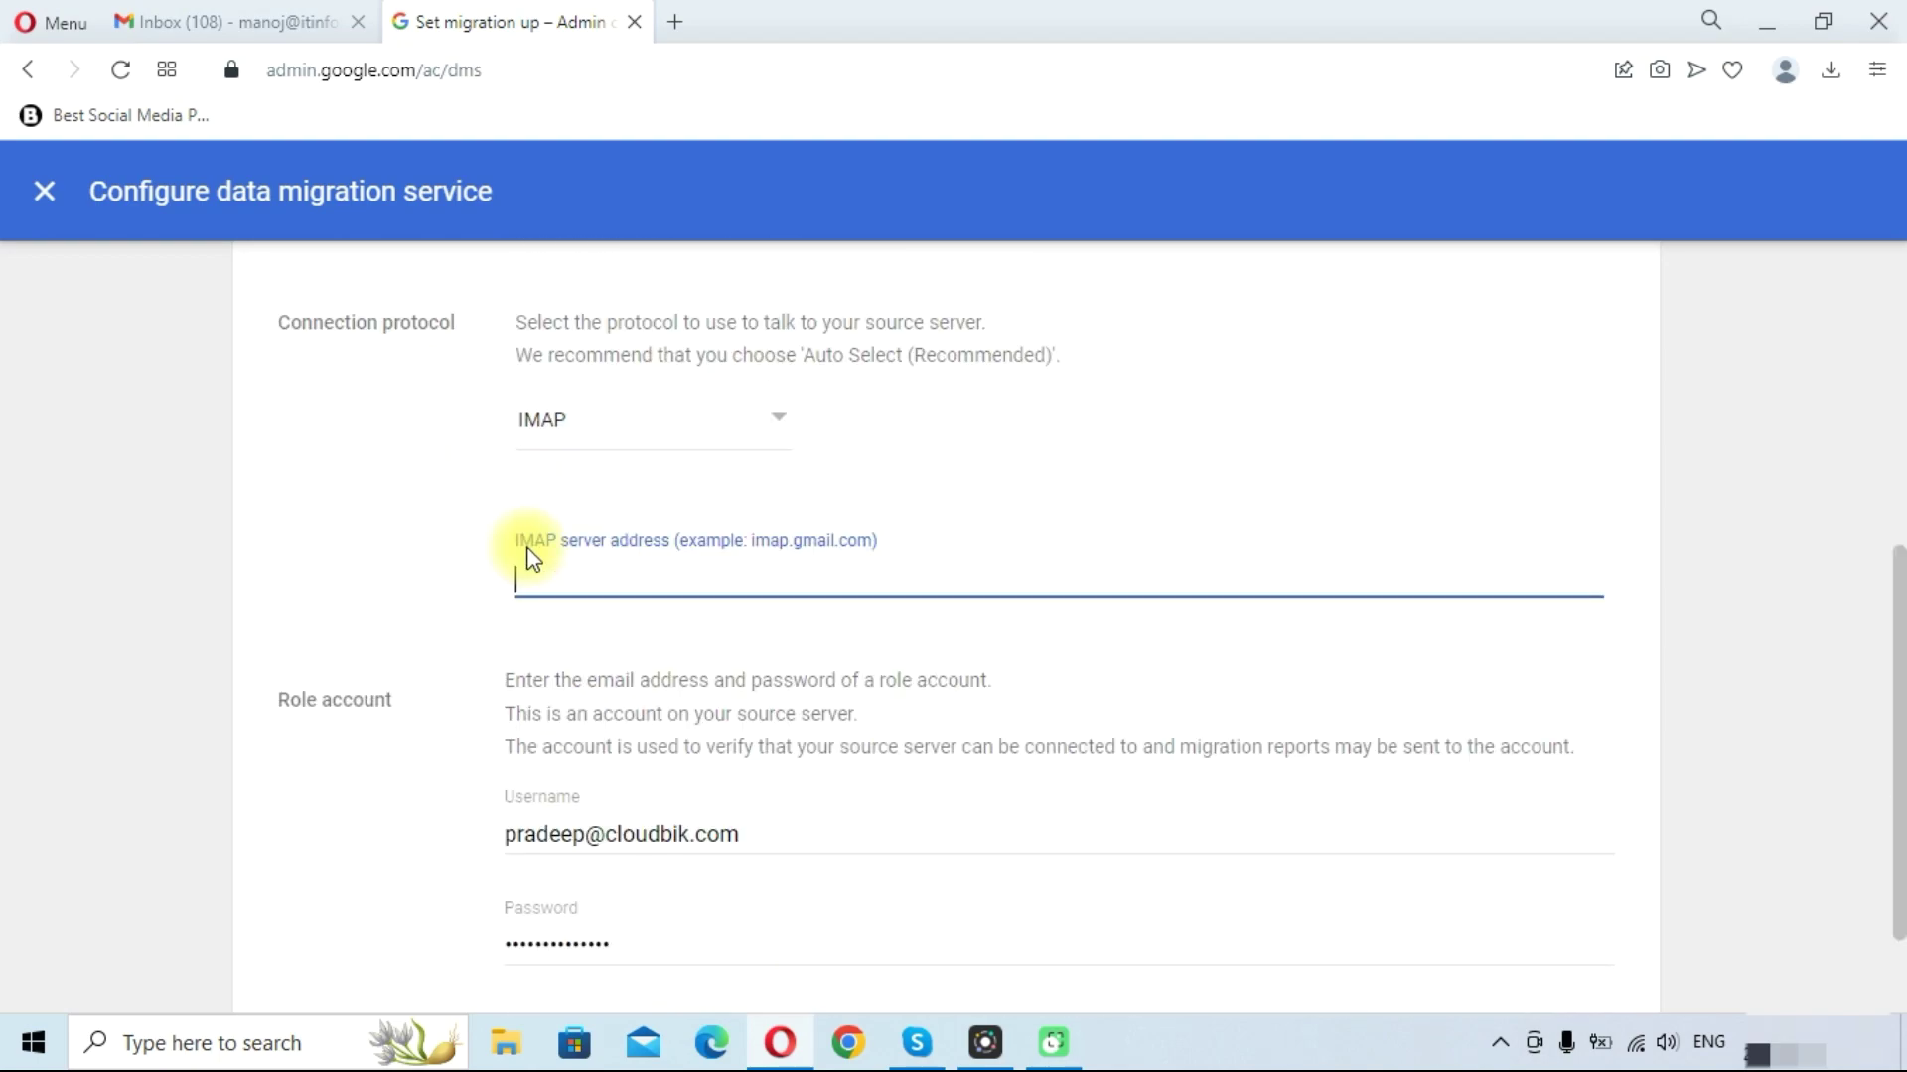
type("imap.hostinger.com")
left_click(459, 526)
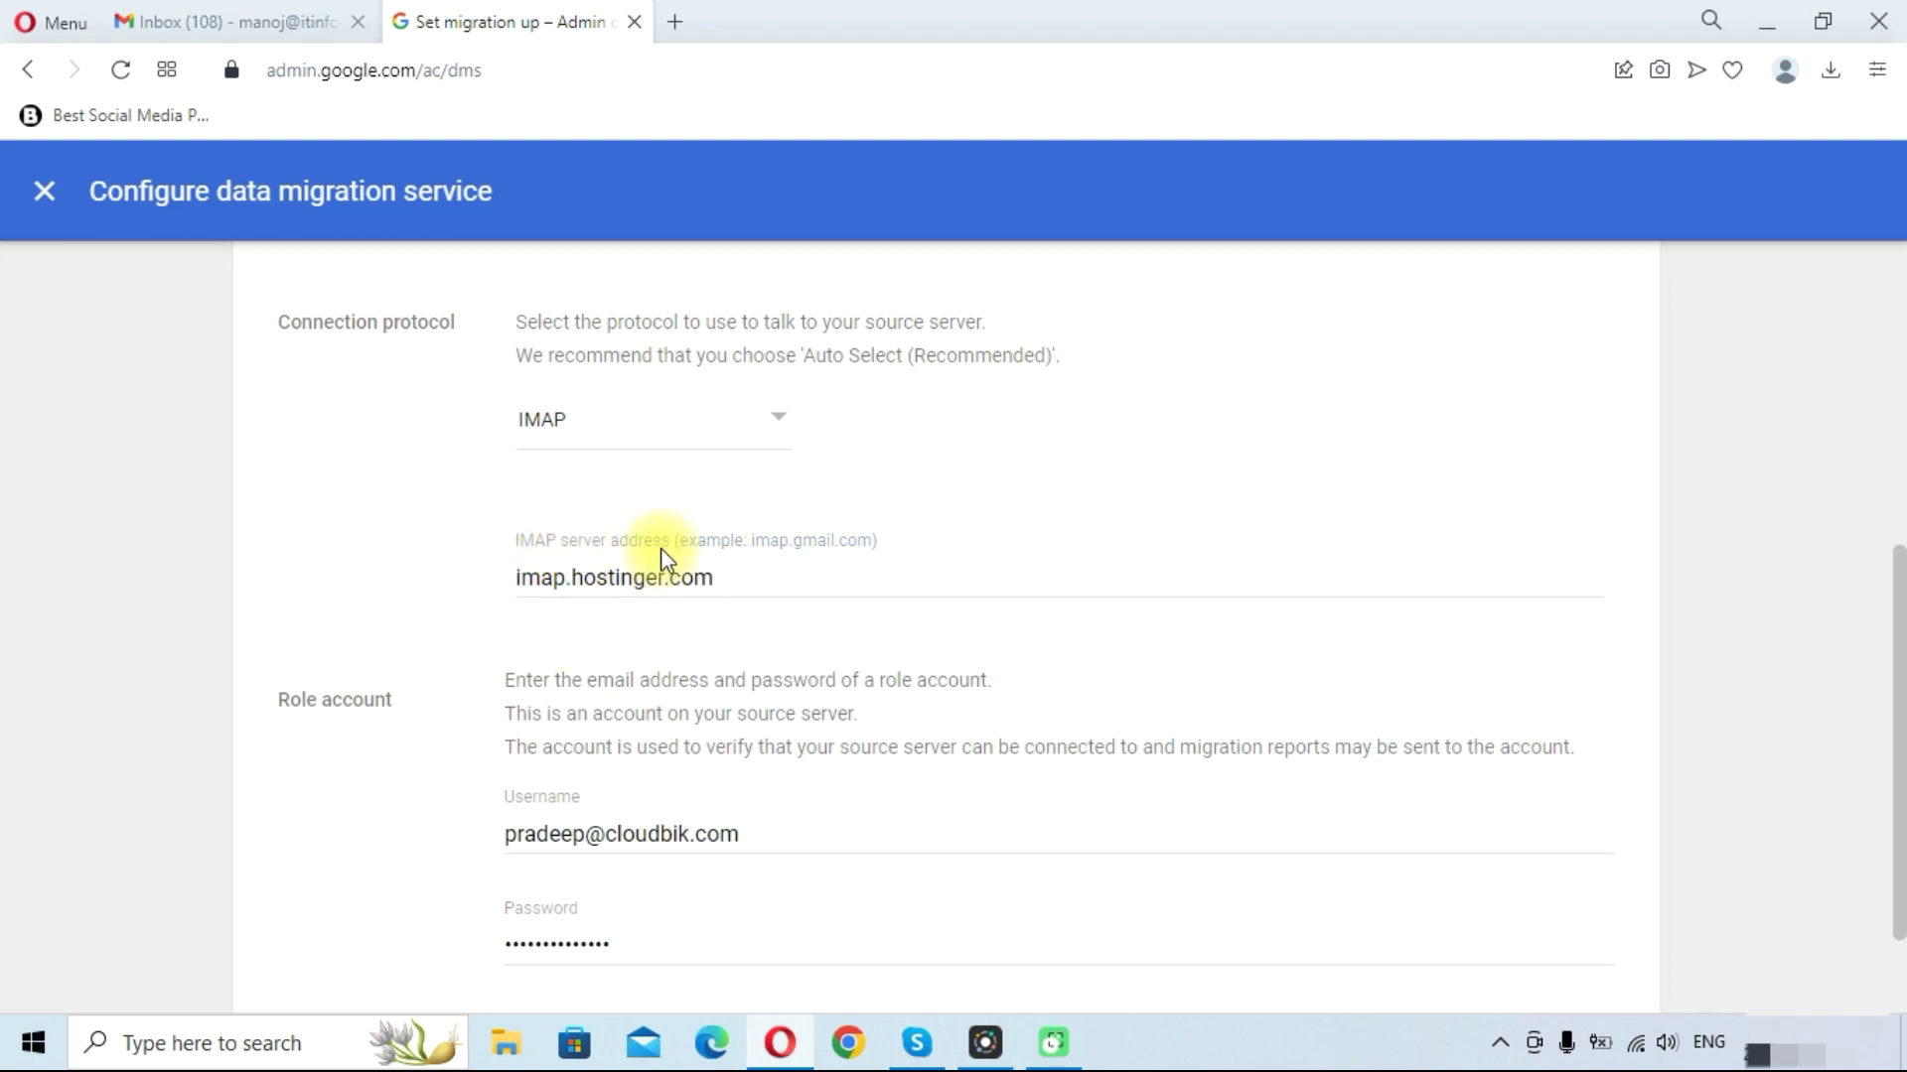
scroll(824, 695, "down", 2)
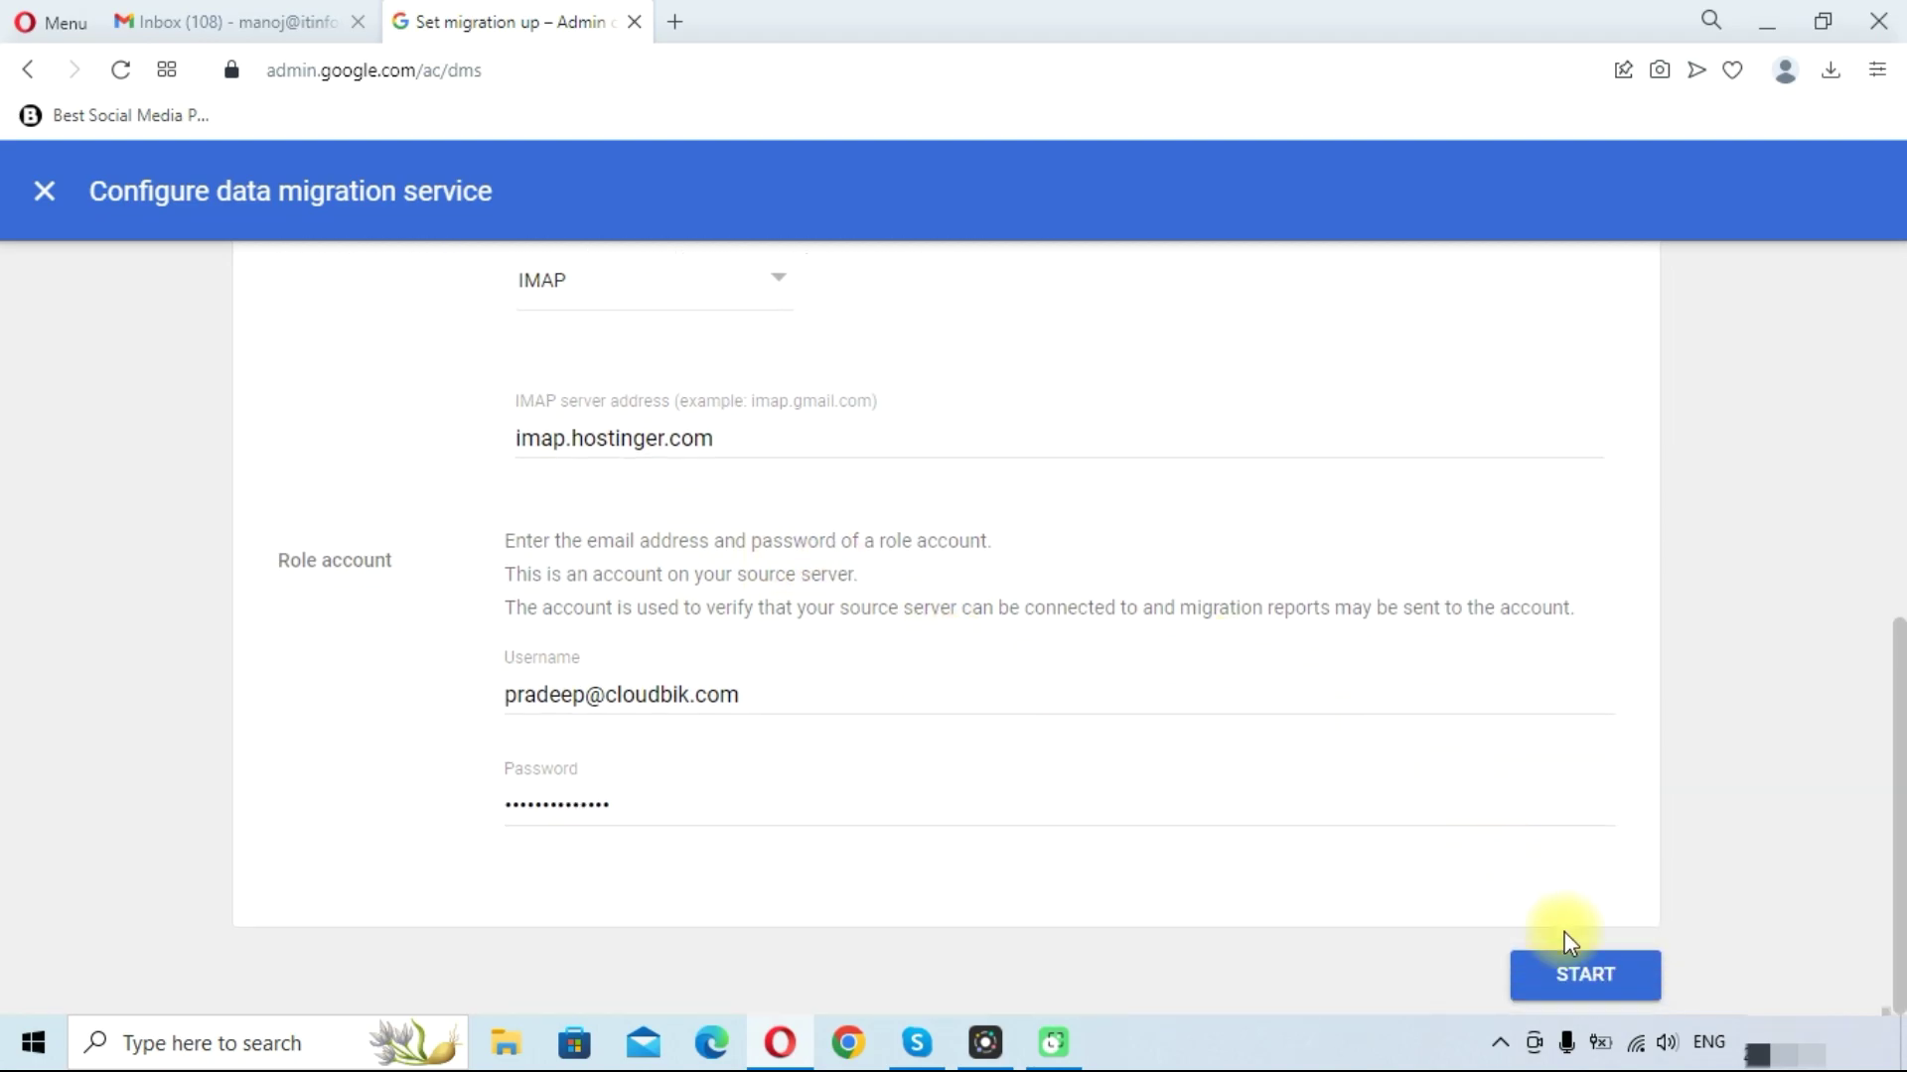
left_click(1586, 970)
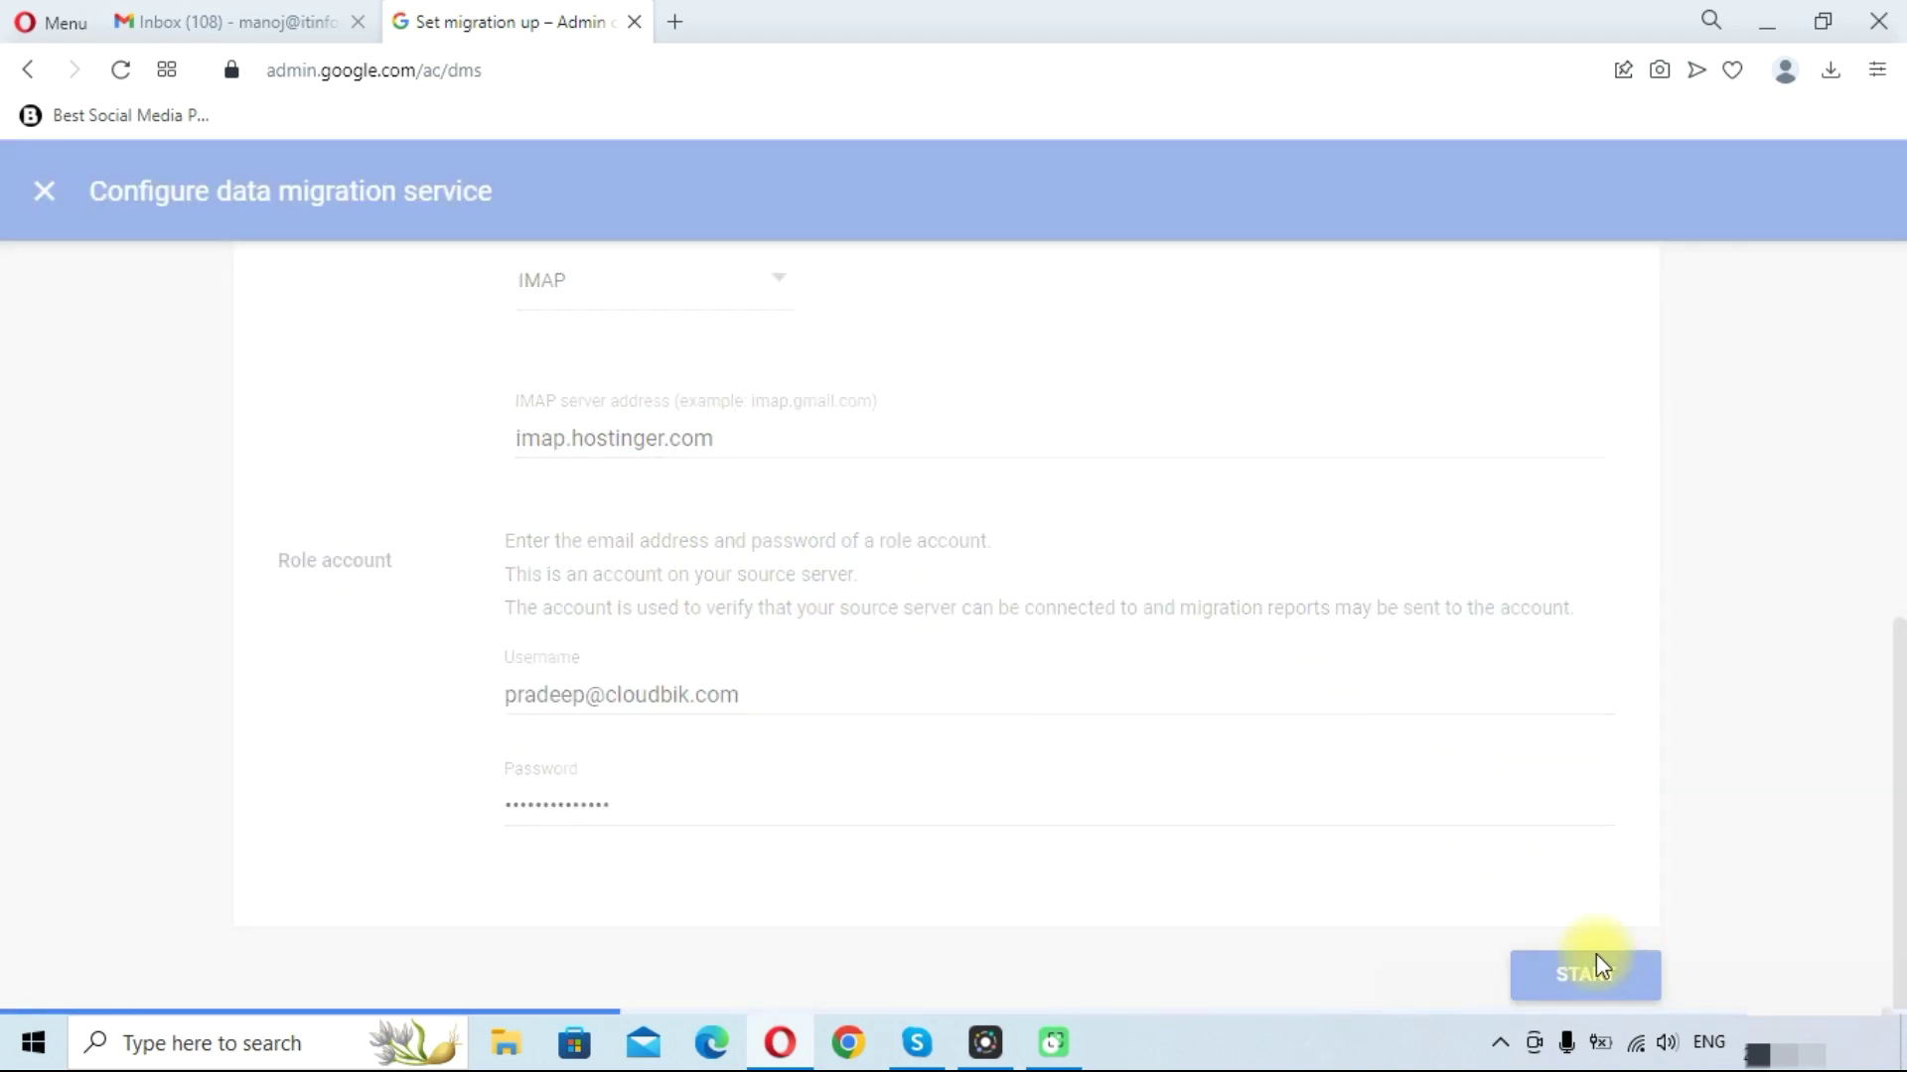
Set the migration start date to Past 1 month, leaving the migration options unchecked
scroll(993, 665, "up", 4)
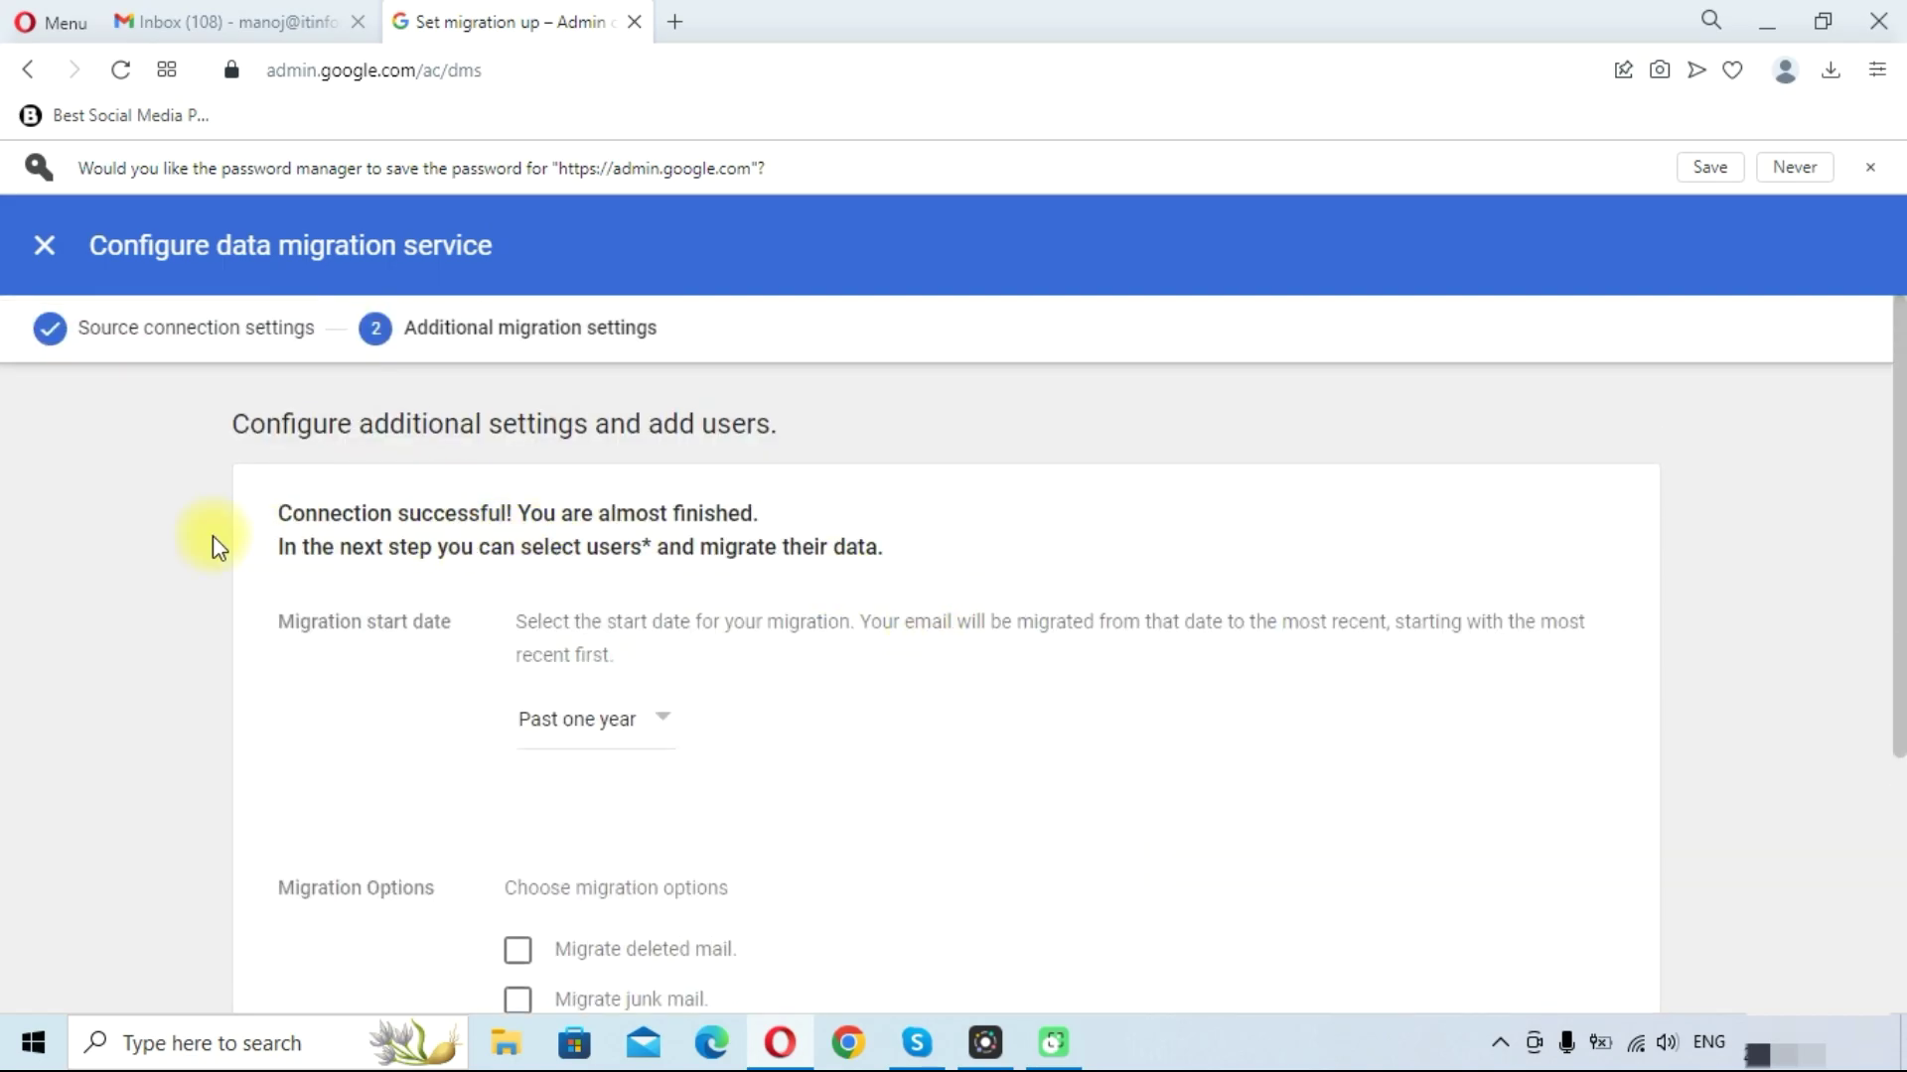
scroll(362, 613, "down", 3)
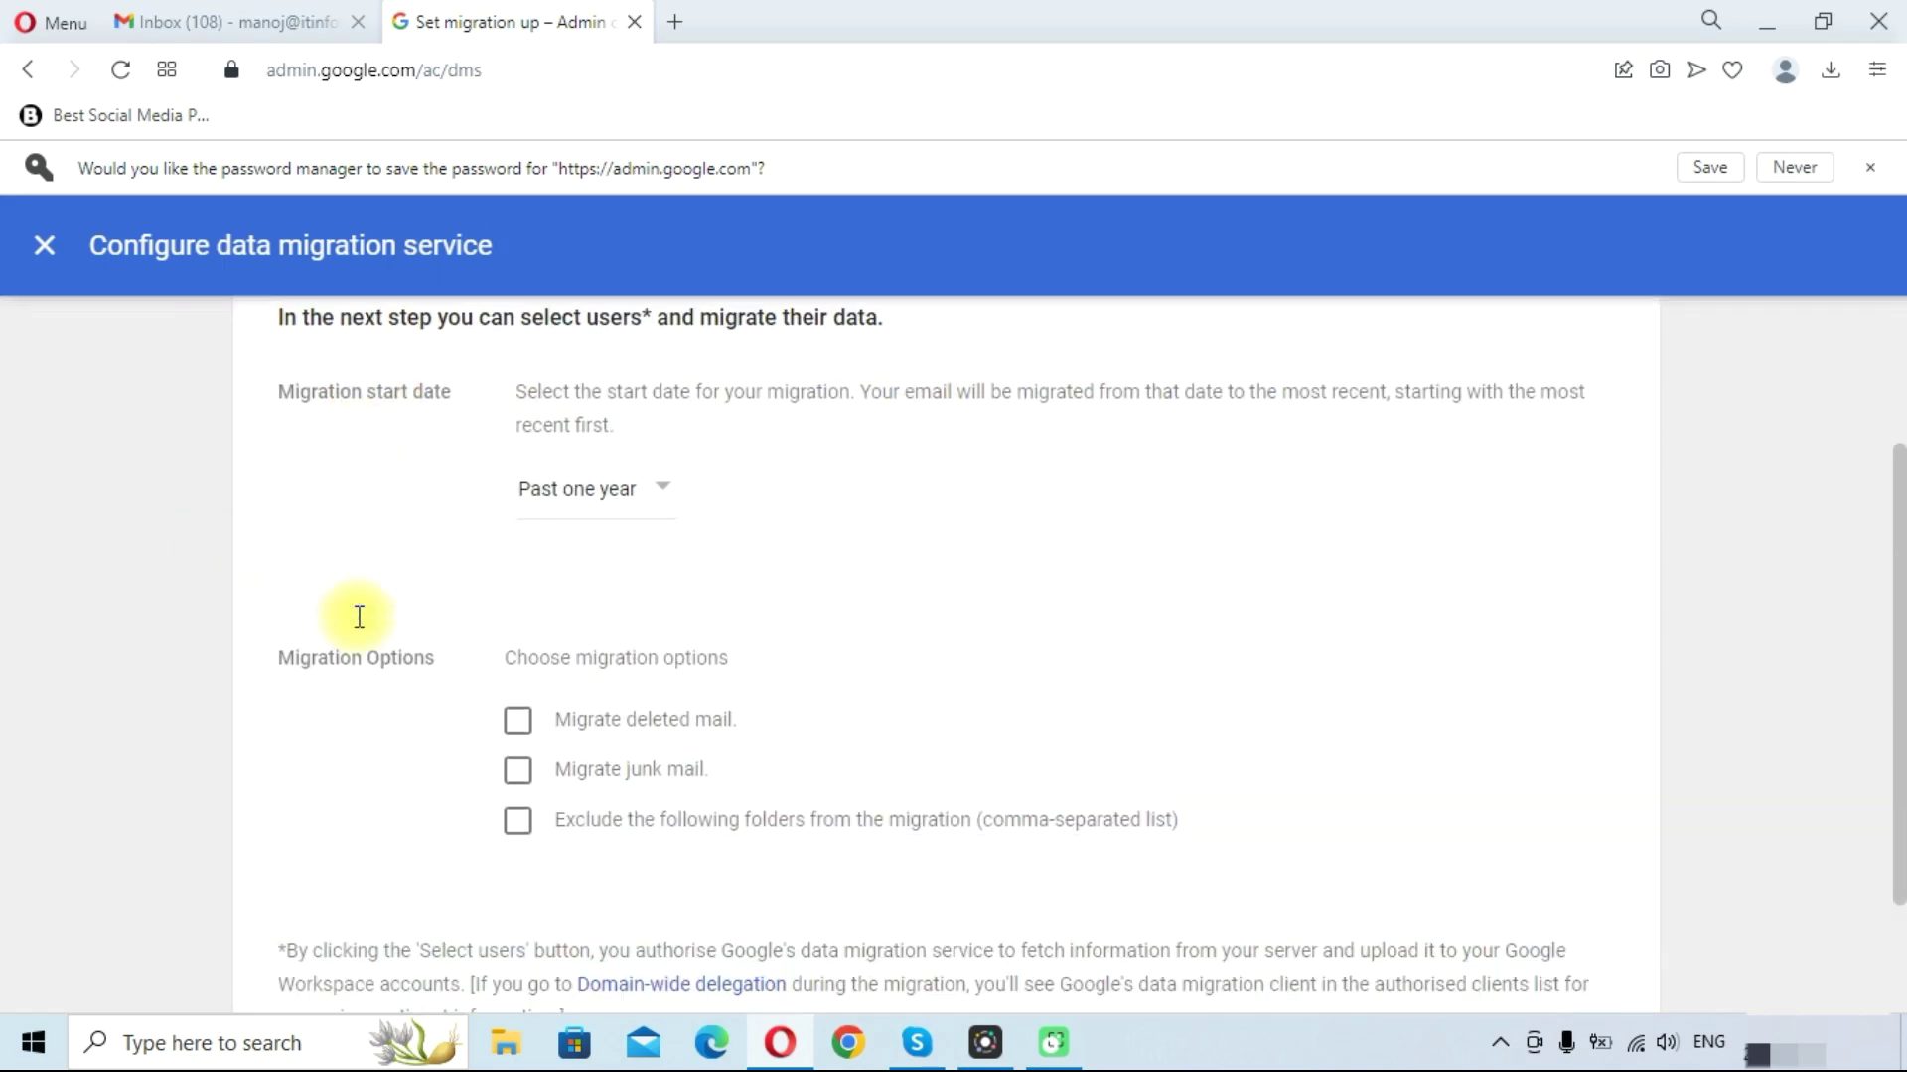
left_click(598, 461)
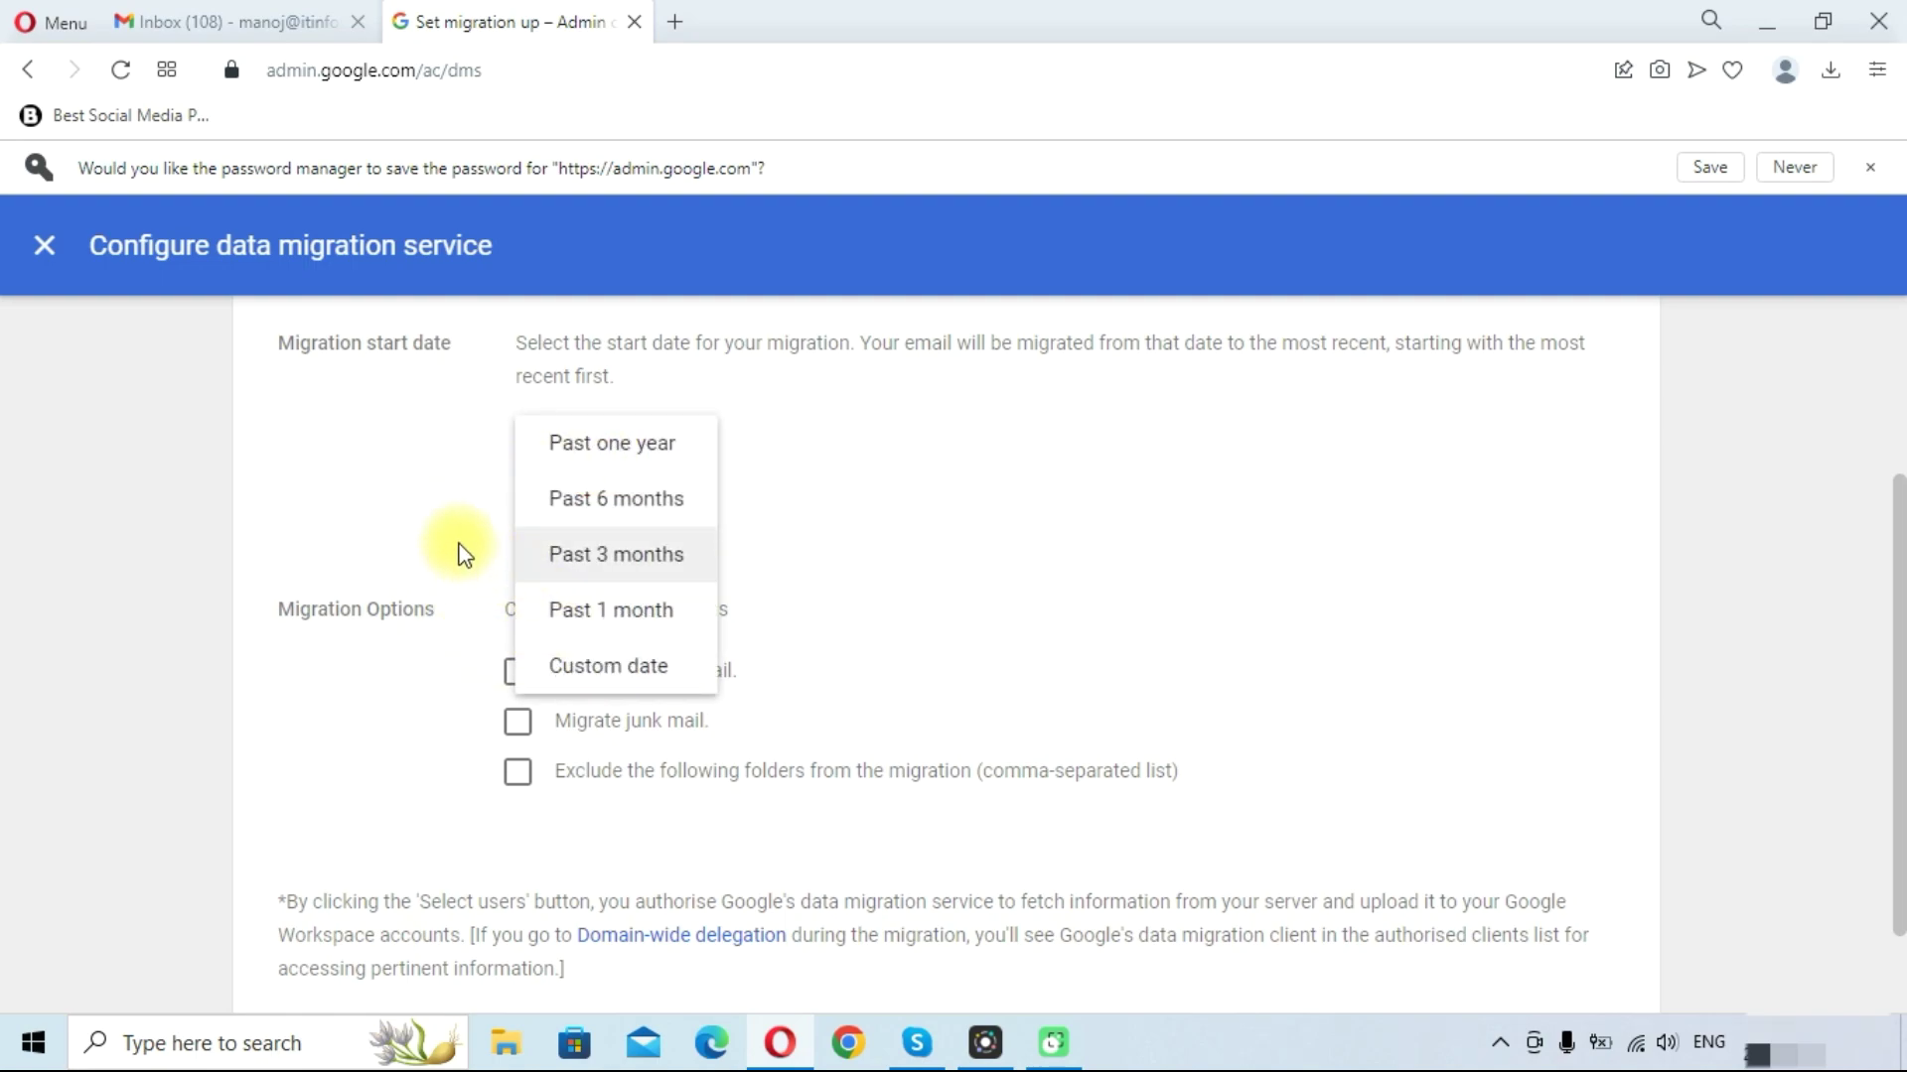
left_click(812, 439)
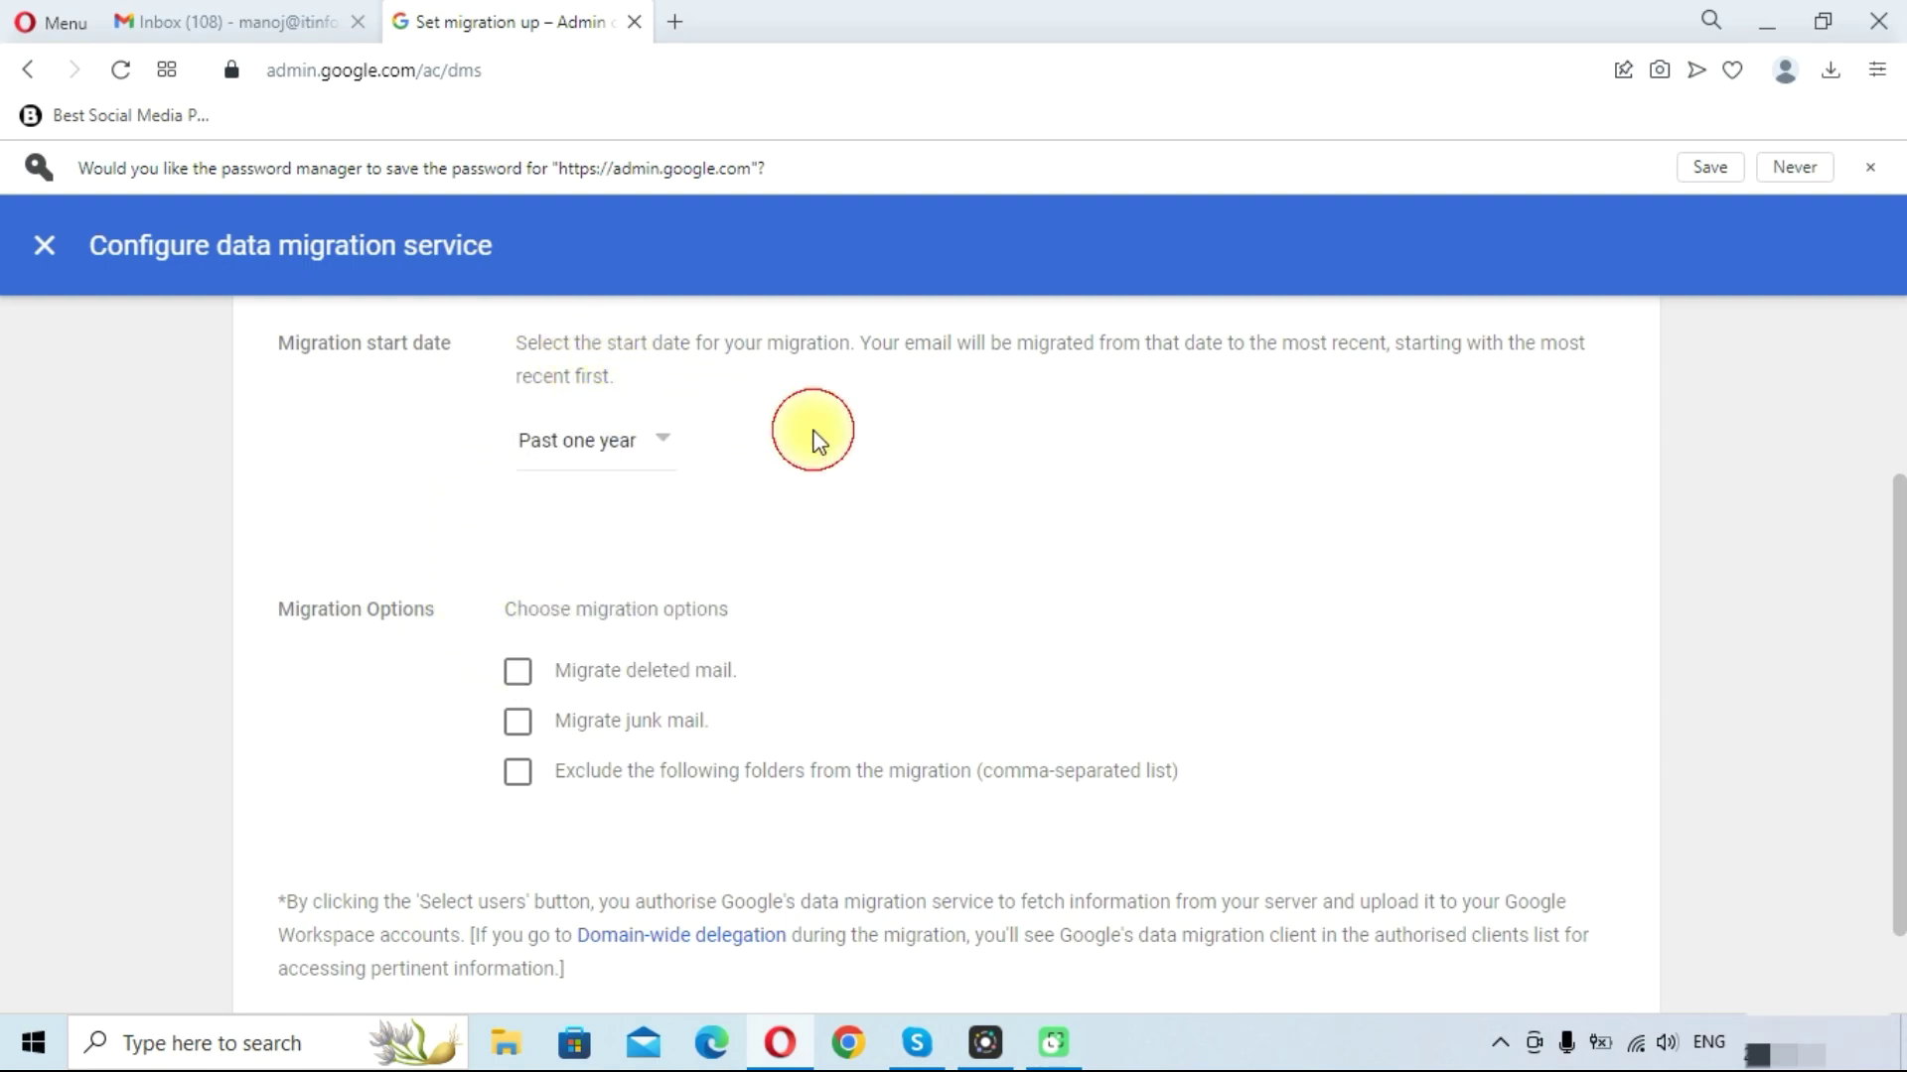
left_click(594, 458)
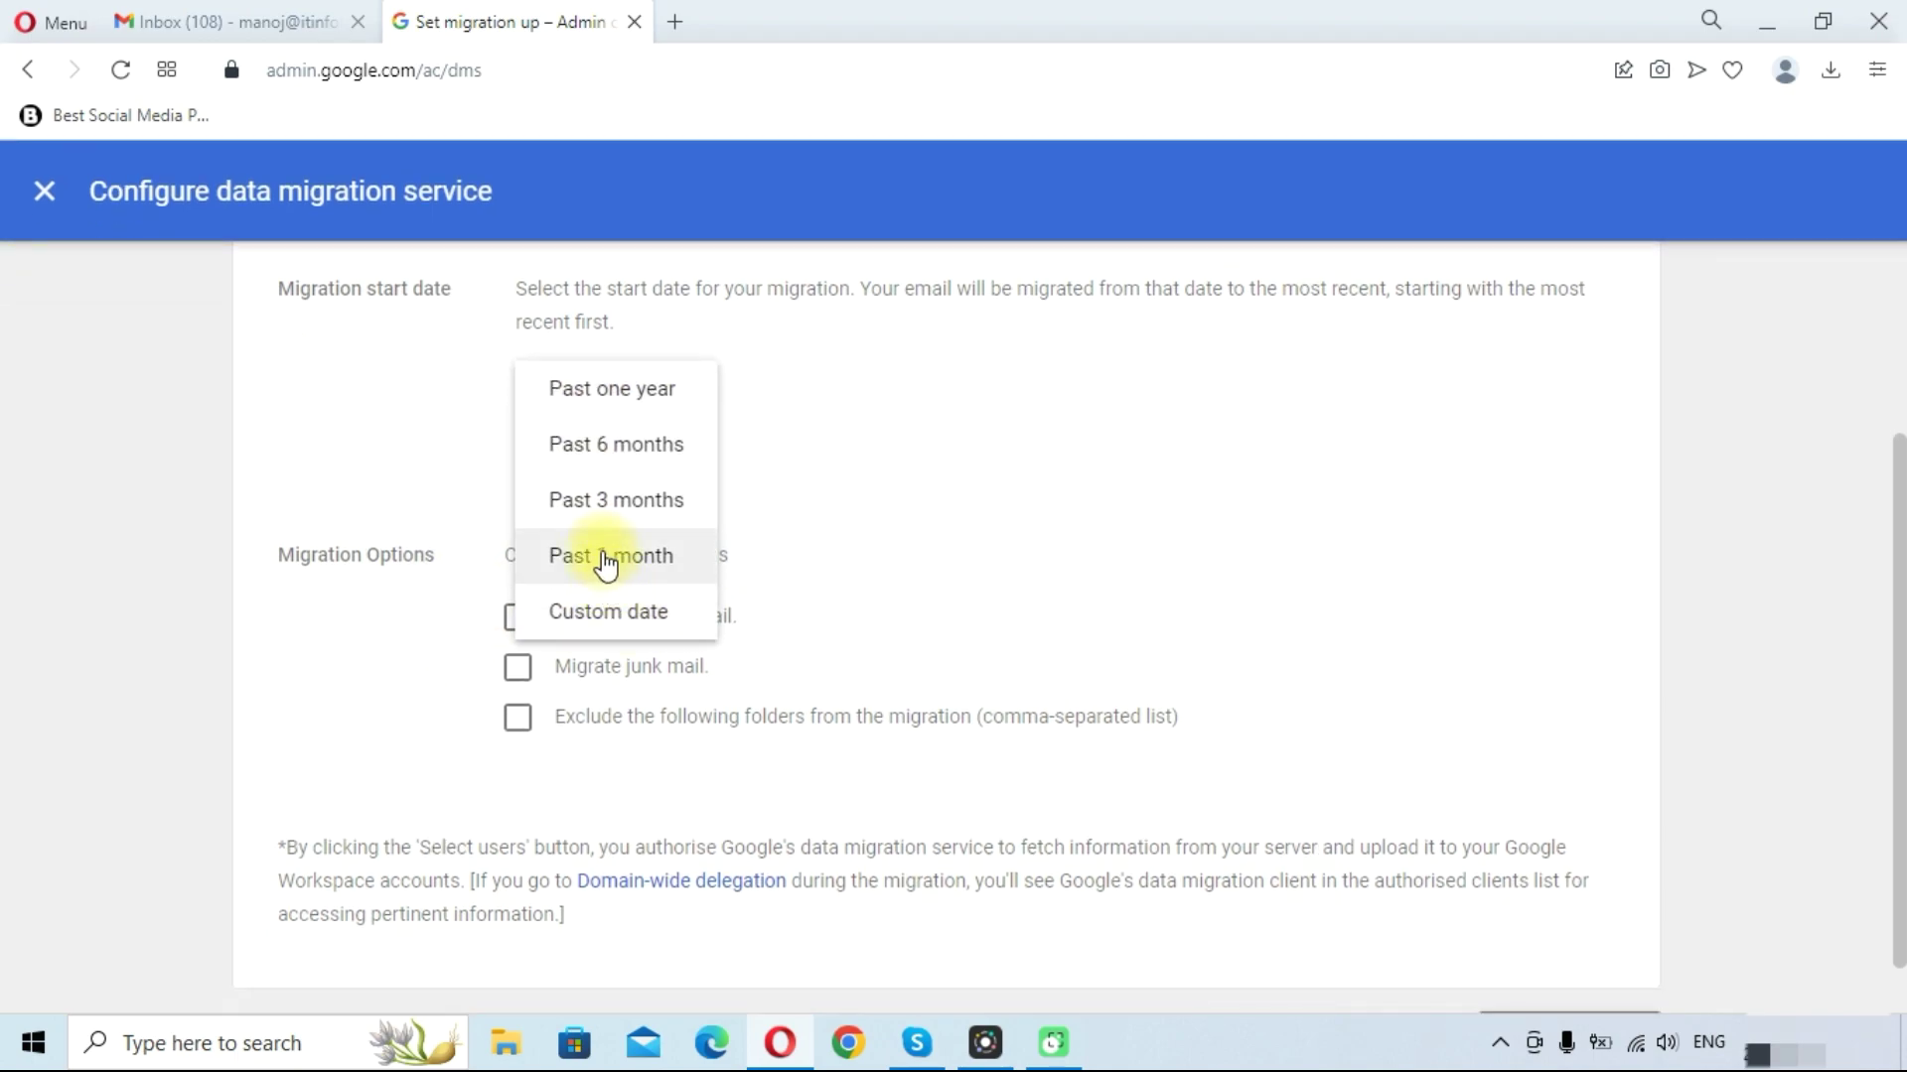
left_click(608, 556)
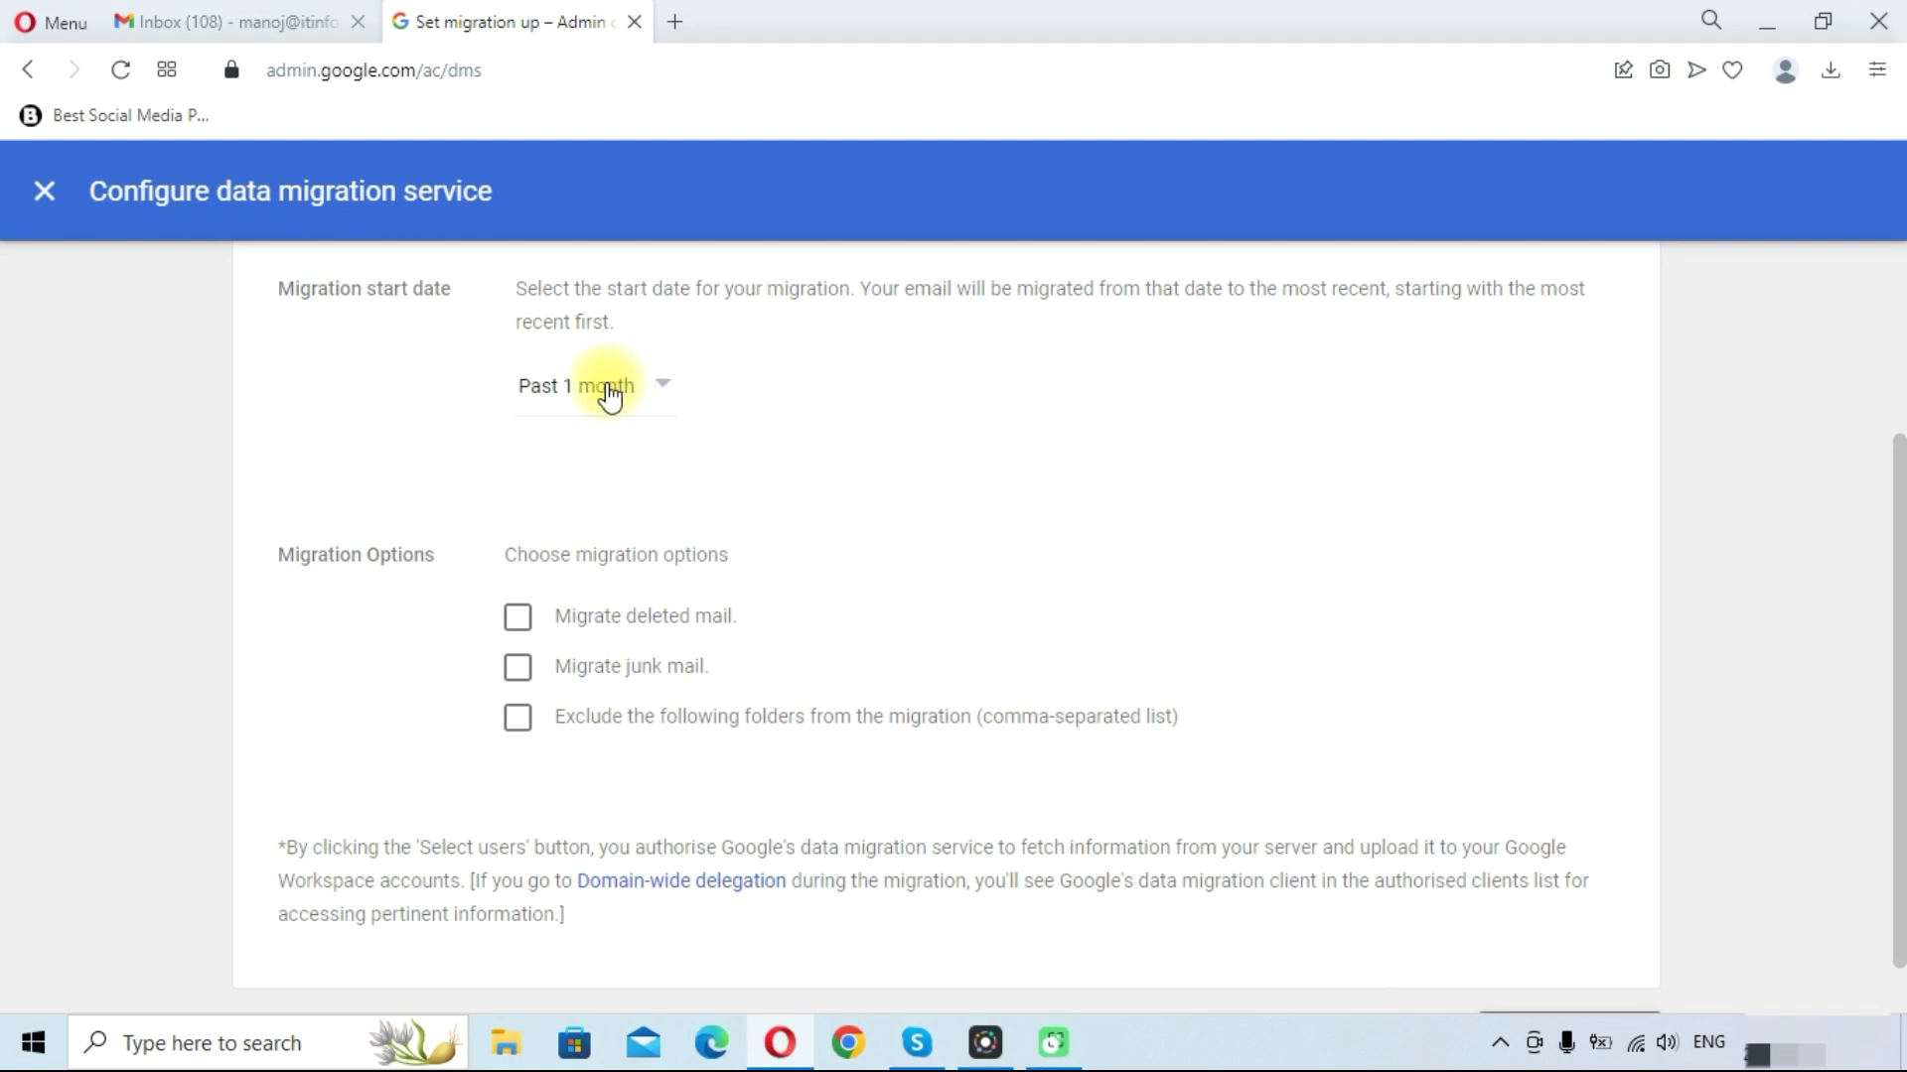
scroll(968, 403, "down", 1)
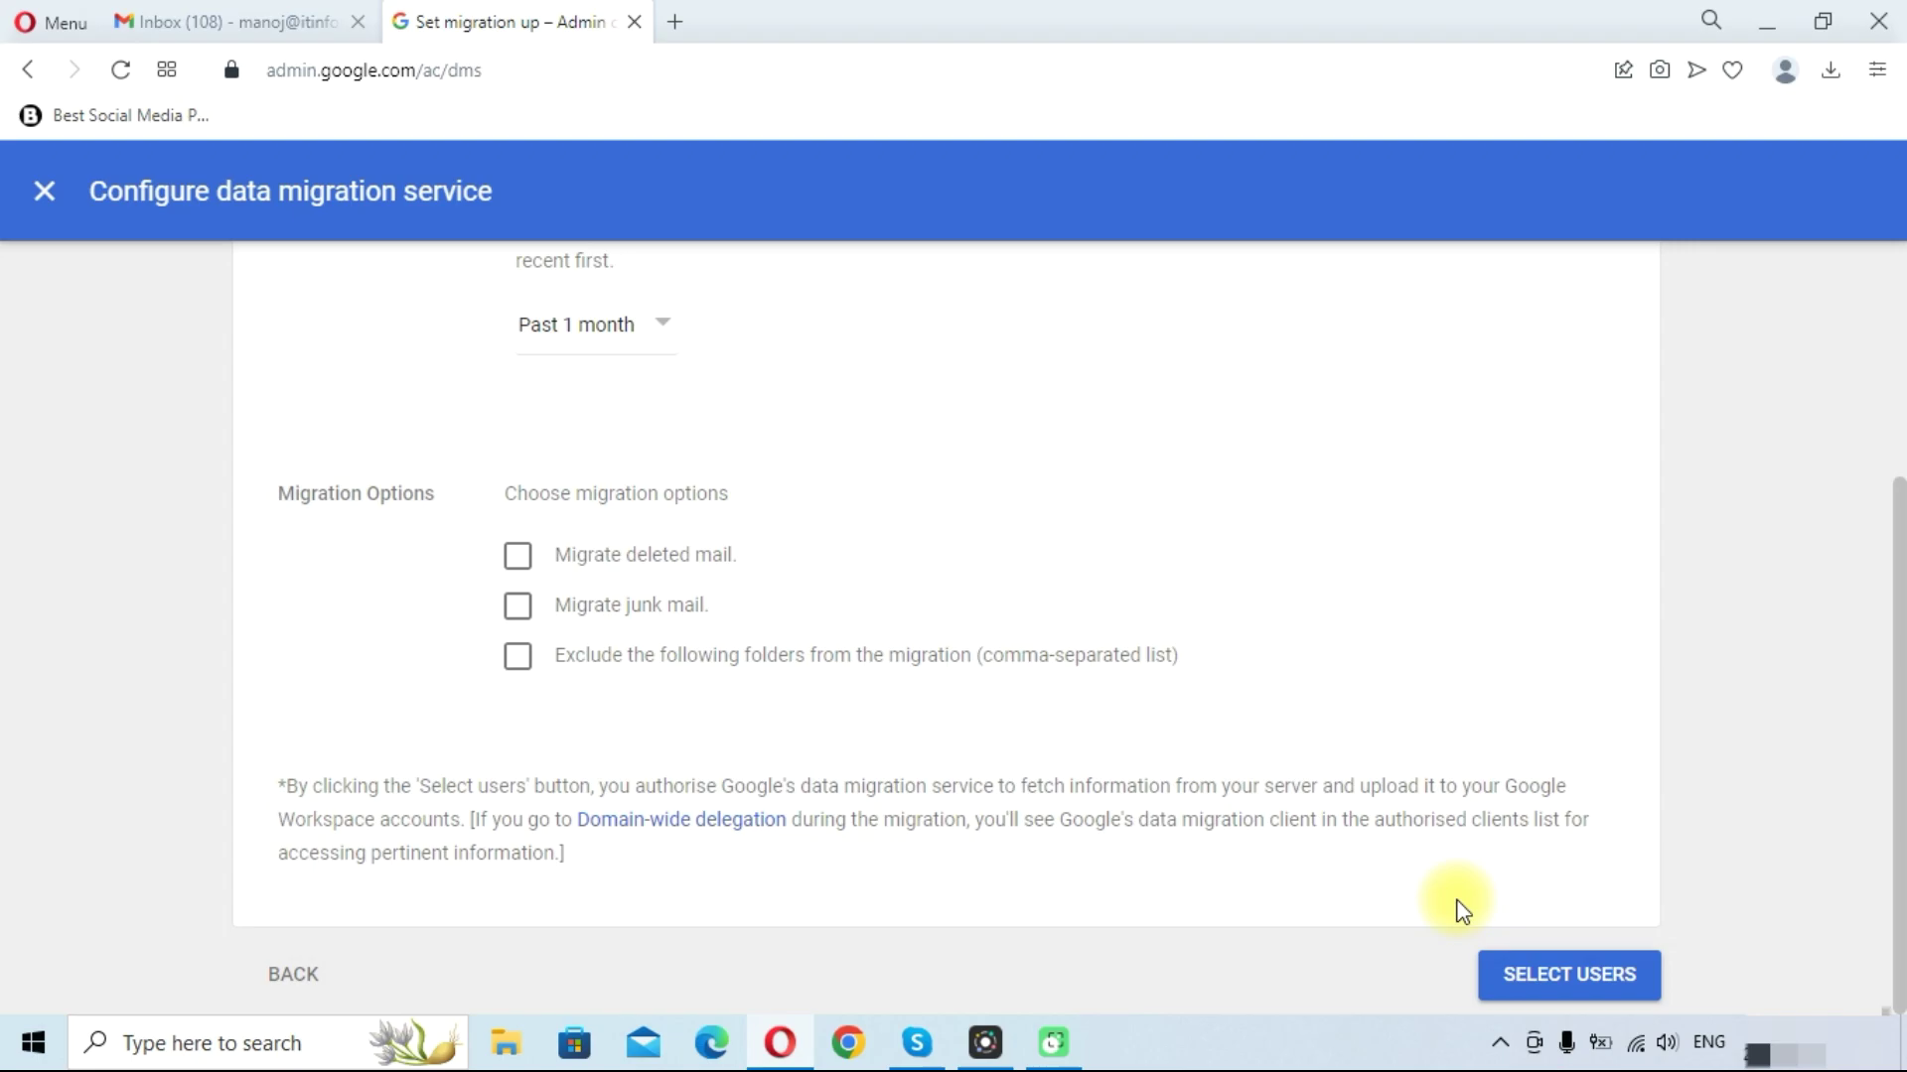
Add a user to migrate, entering the source mailbox's email address and password
left_click(1545, 961)
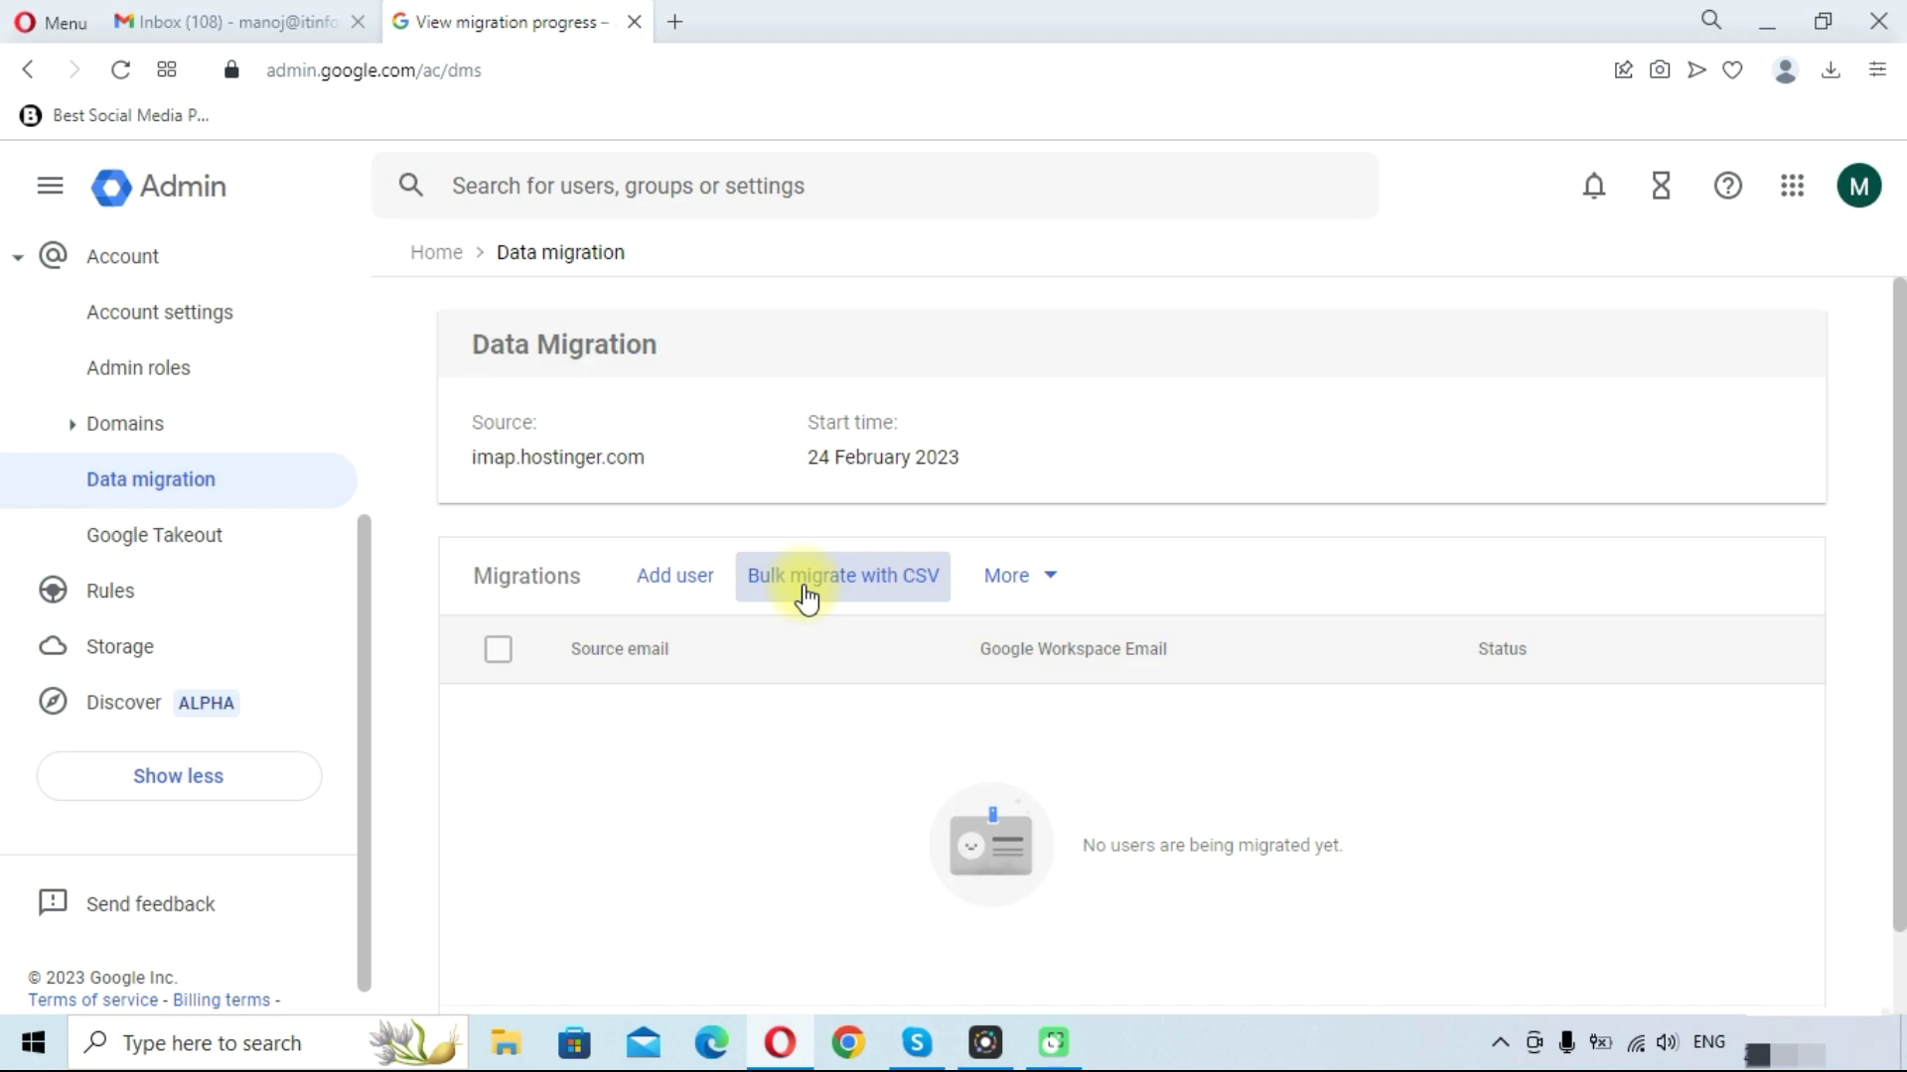
left_click(655, 586)
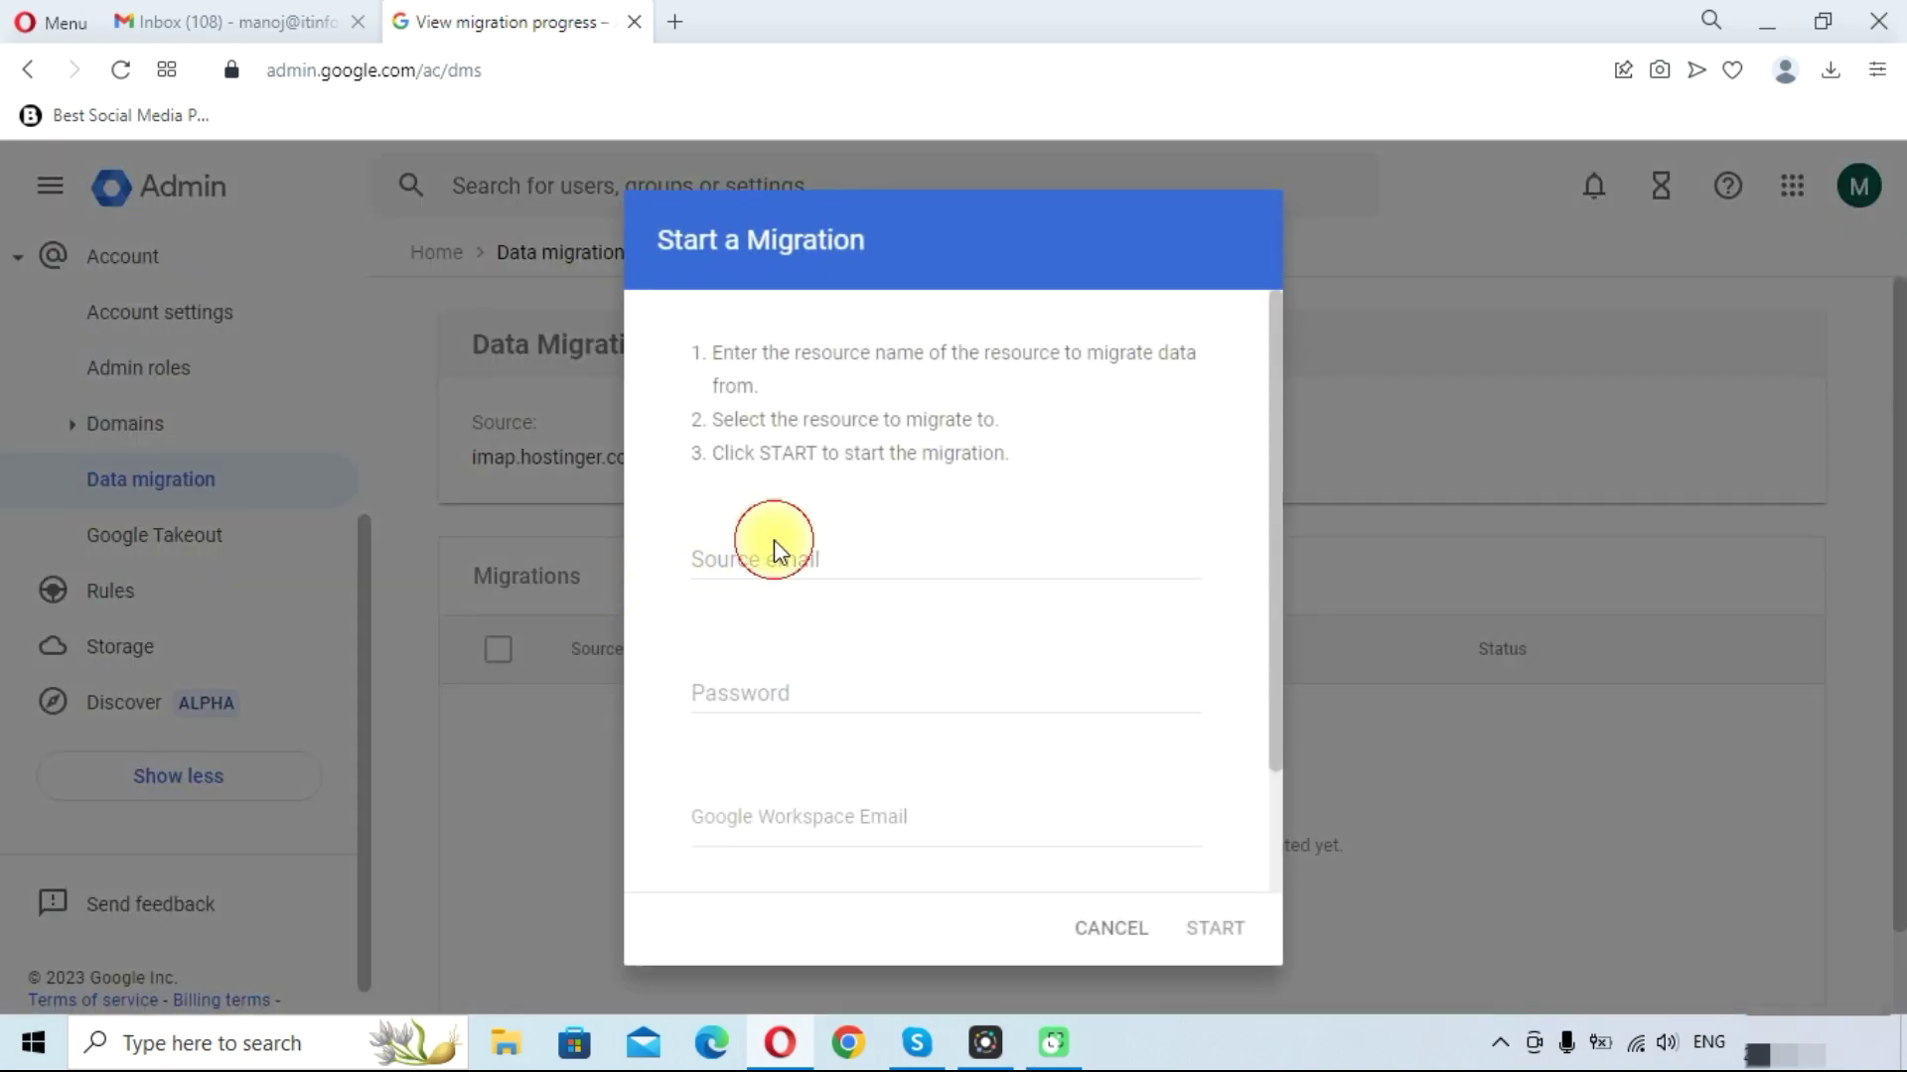
left_click(773, 544)
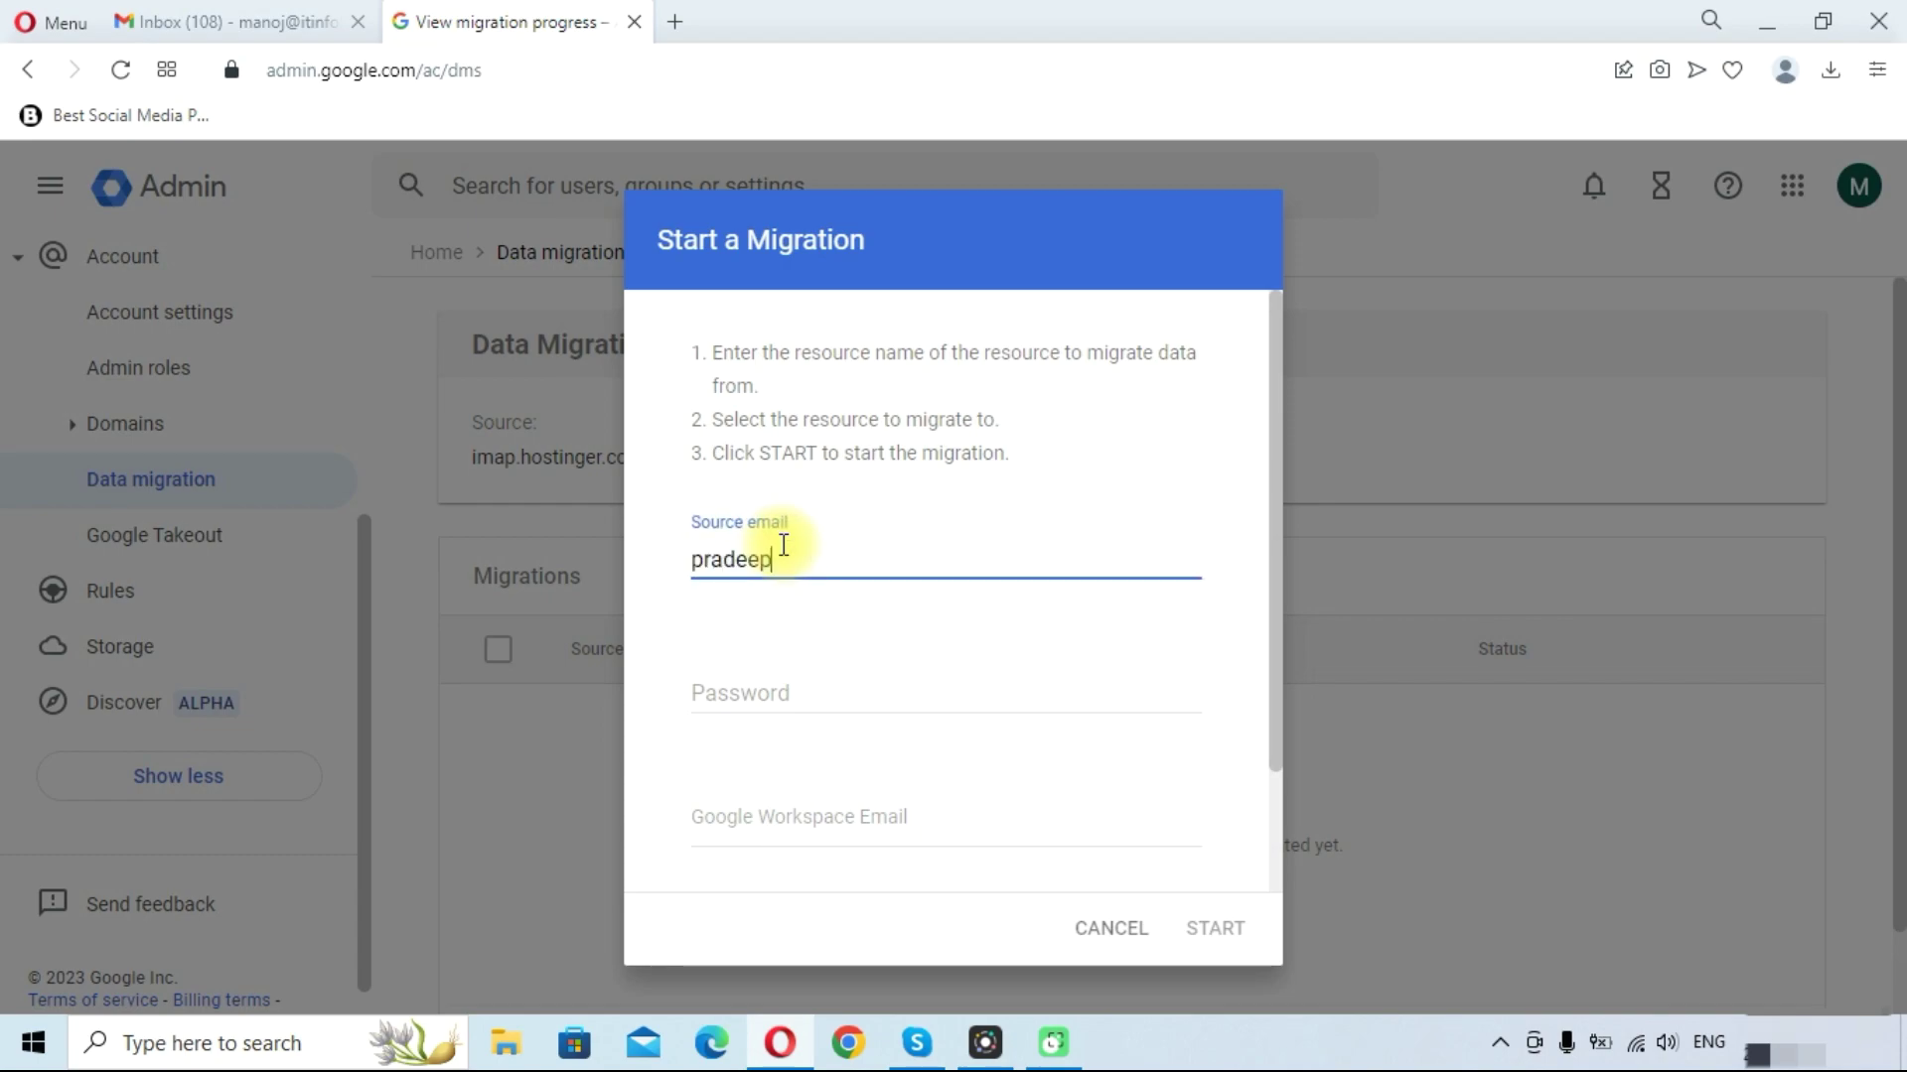
key("Tab")
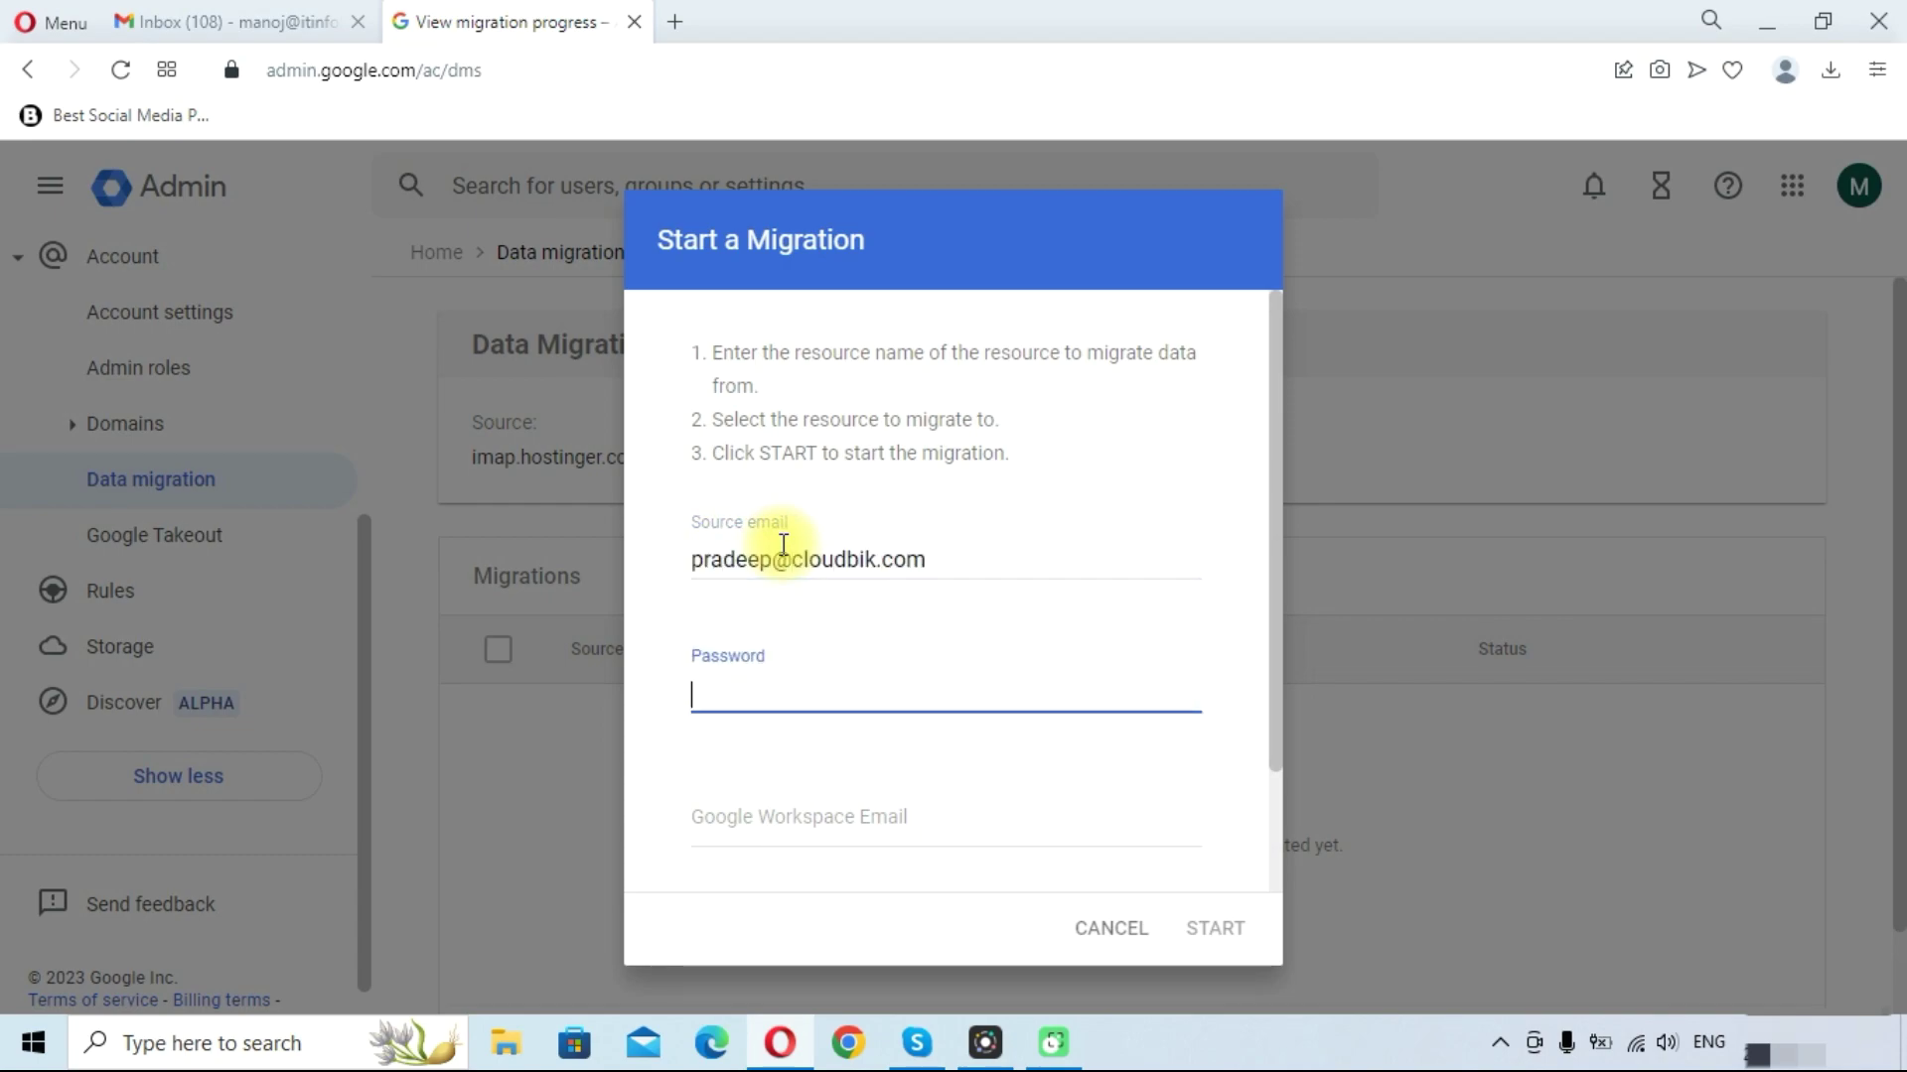
type("•••••••")
key("BackSpace")
key("BackSpace")
key("BackSpace")
key("BackSpace")
key("BackSpace")
key("BackSpace")
key("BackSpace")
type("••••••••••••••")
Choose the matching Google Workspace user as destination and start the mailbox migration
scroll(795, 745, "down", 2)
left_click(784, 668)
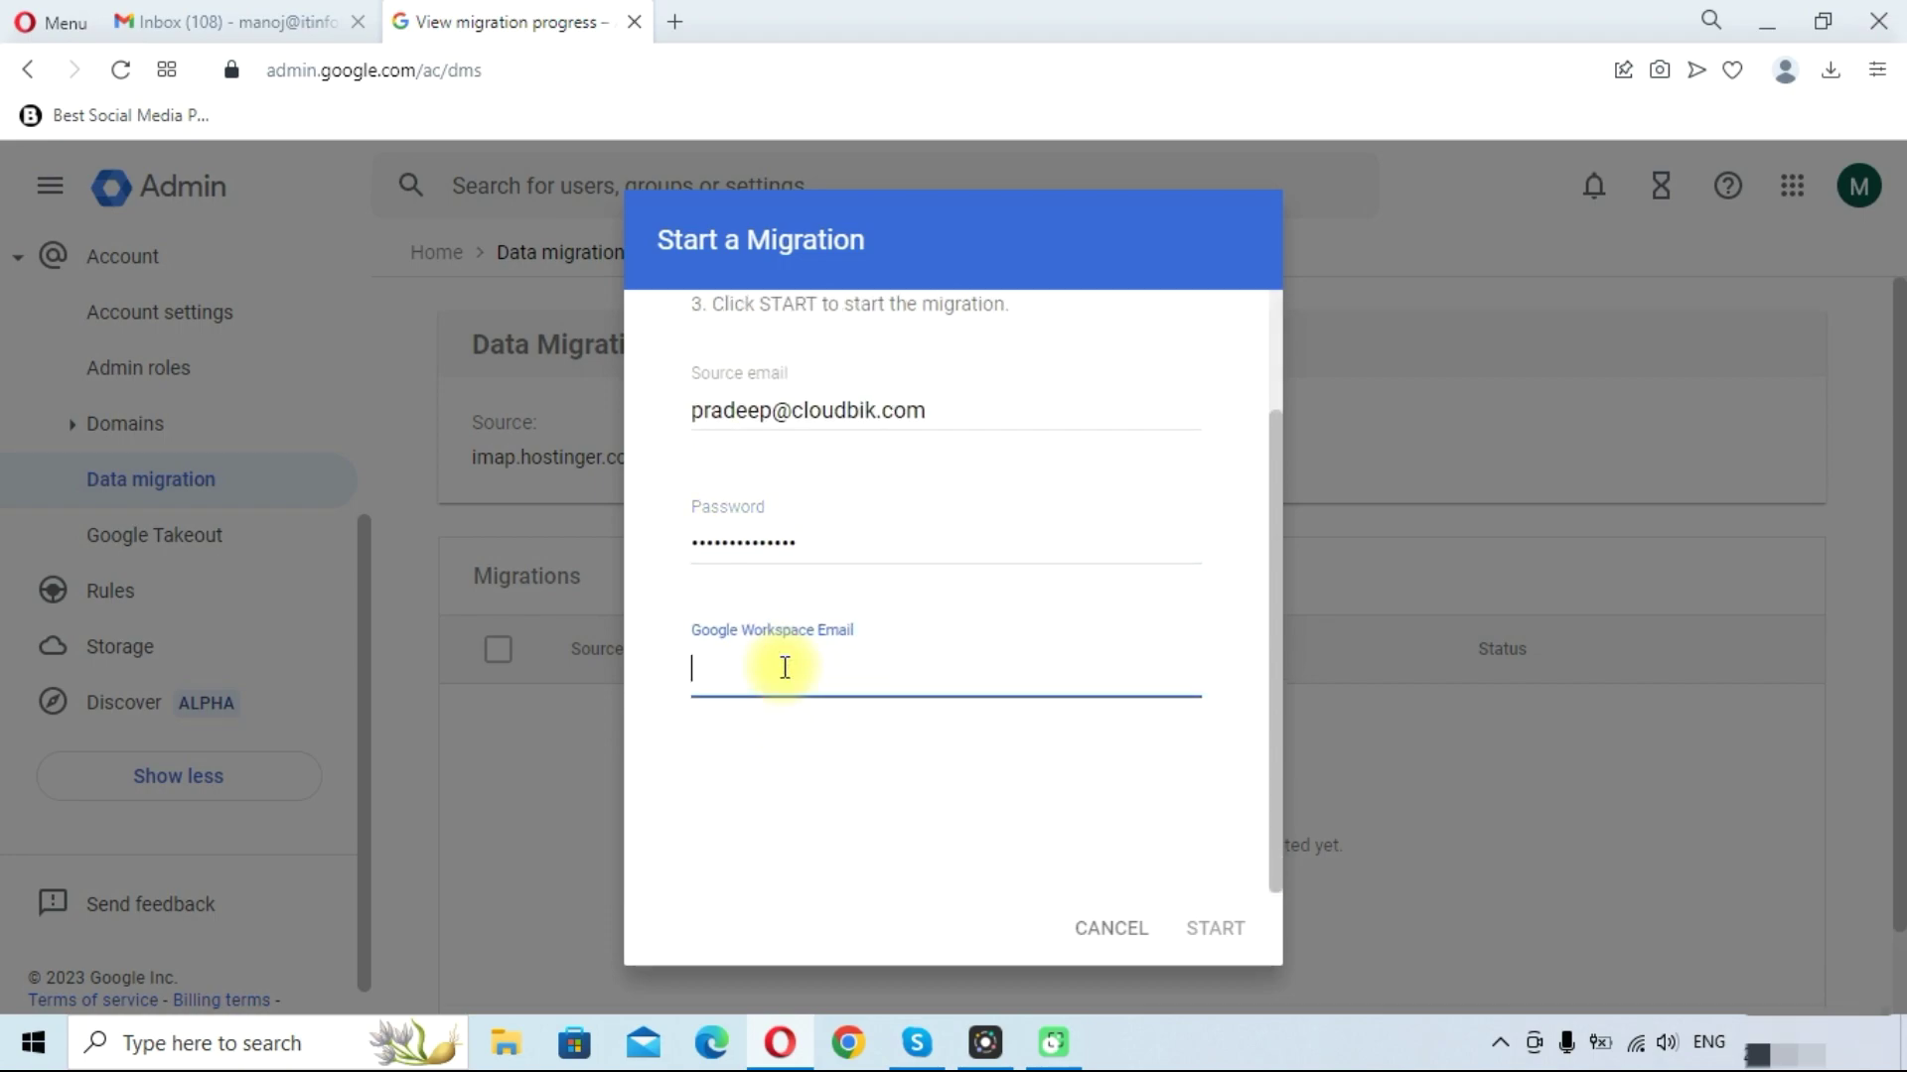
type("abhi")
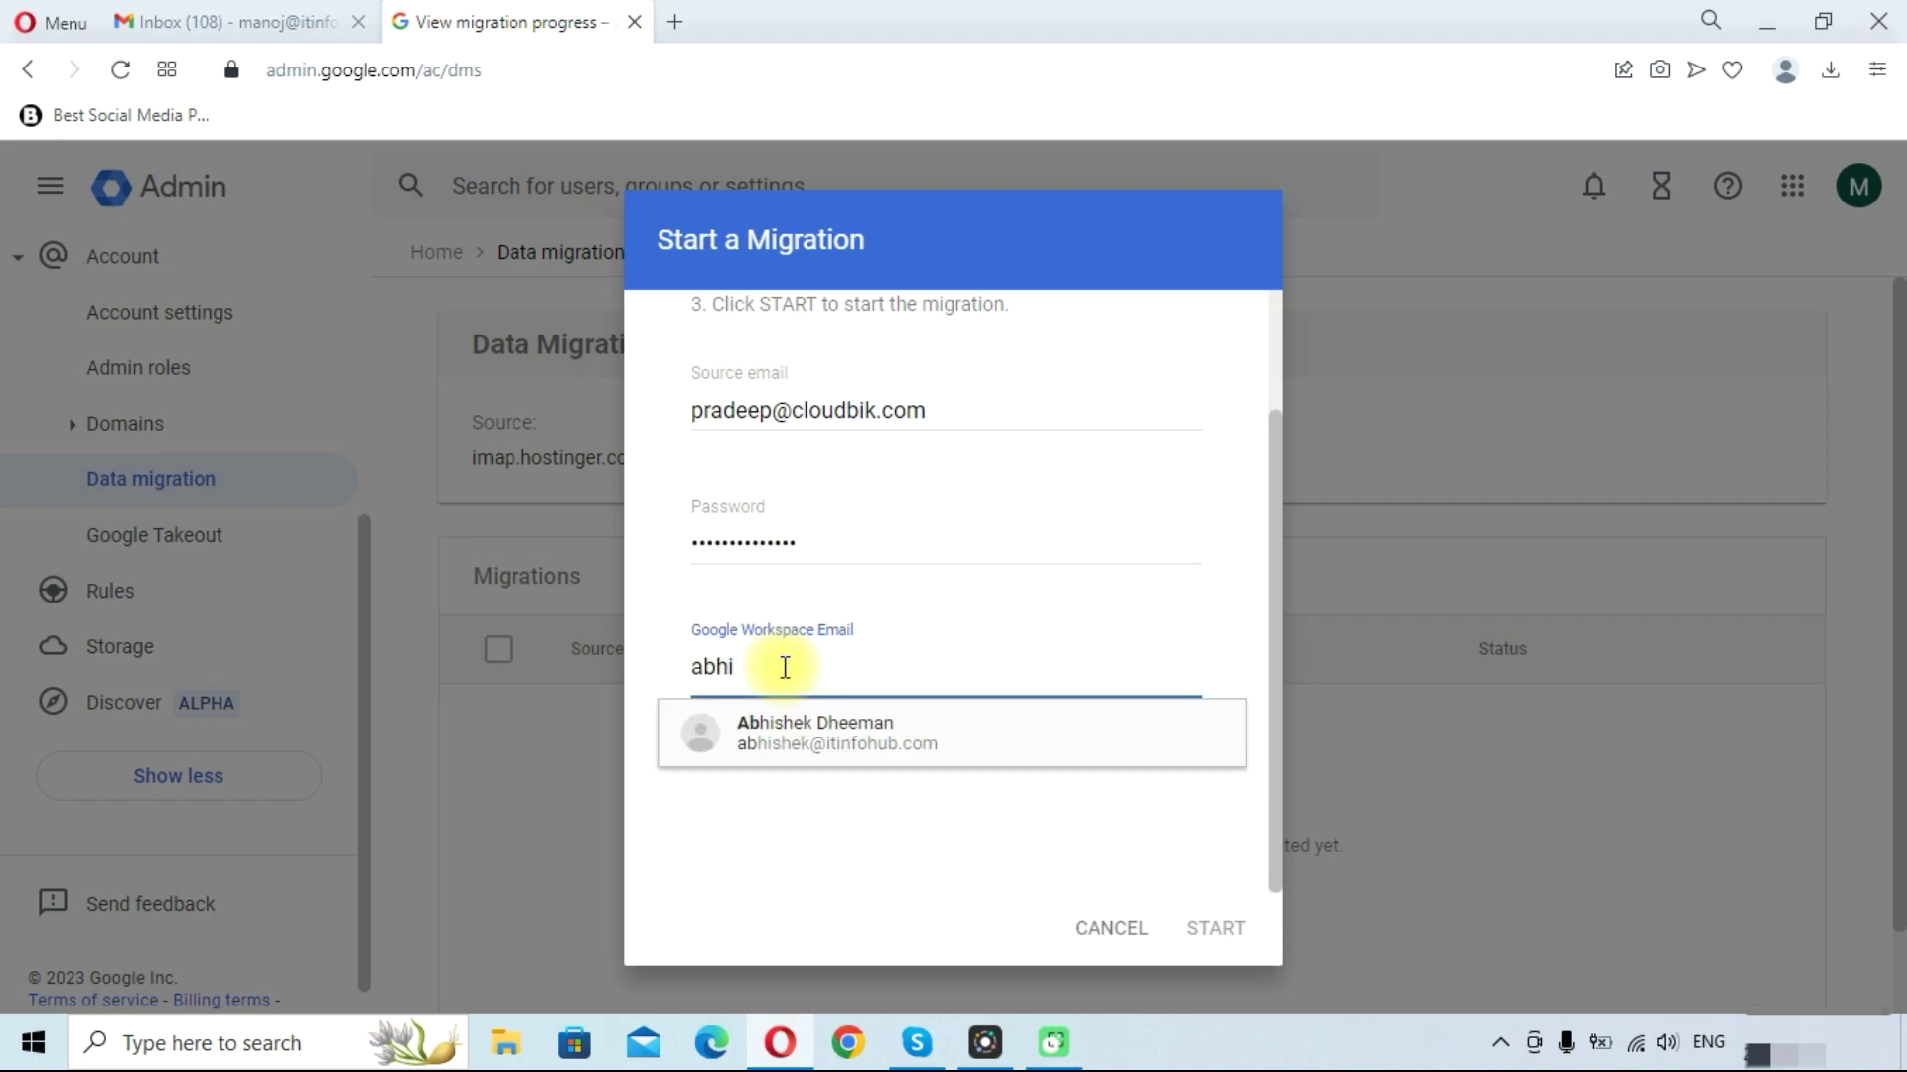
left_click(804, 732)
scroll(993, 784, "down", 1)
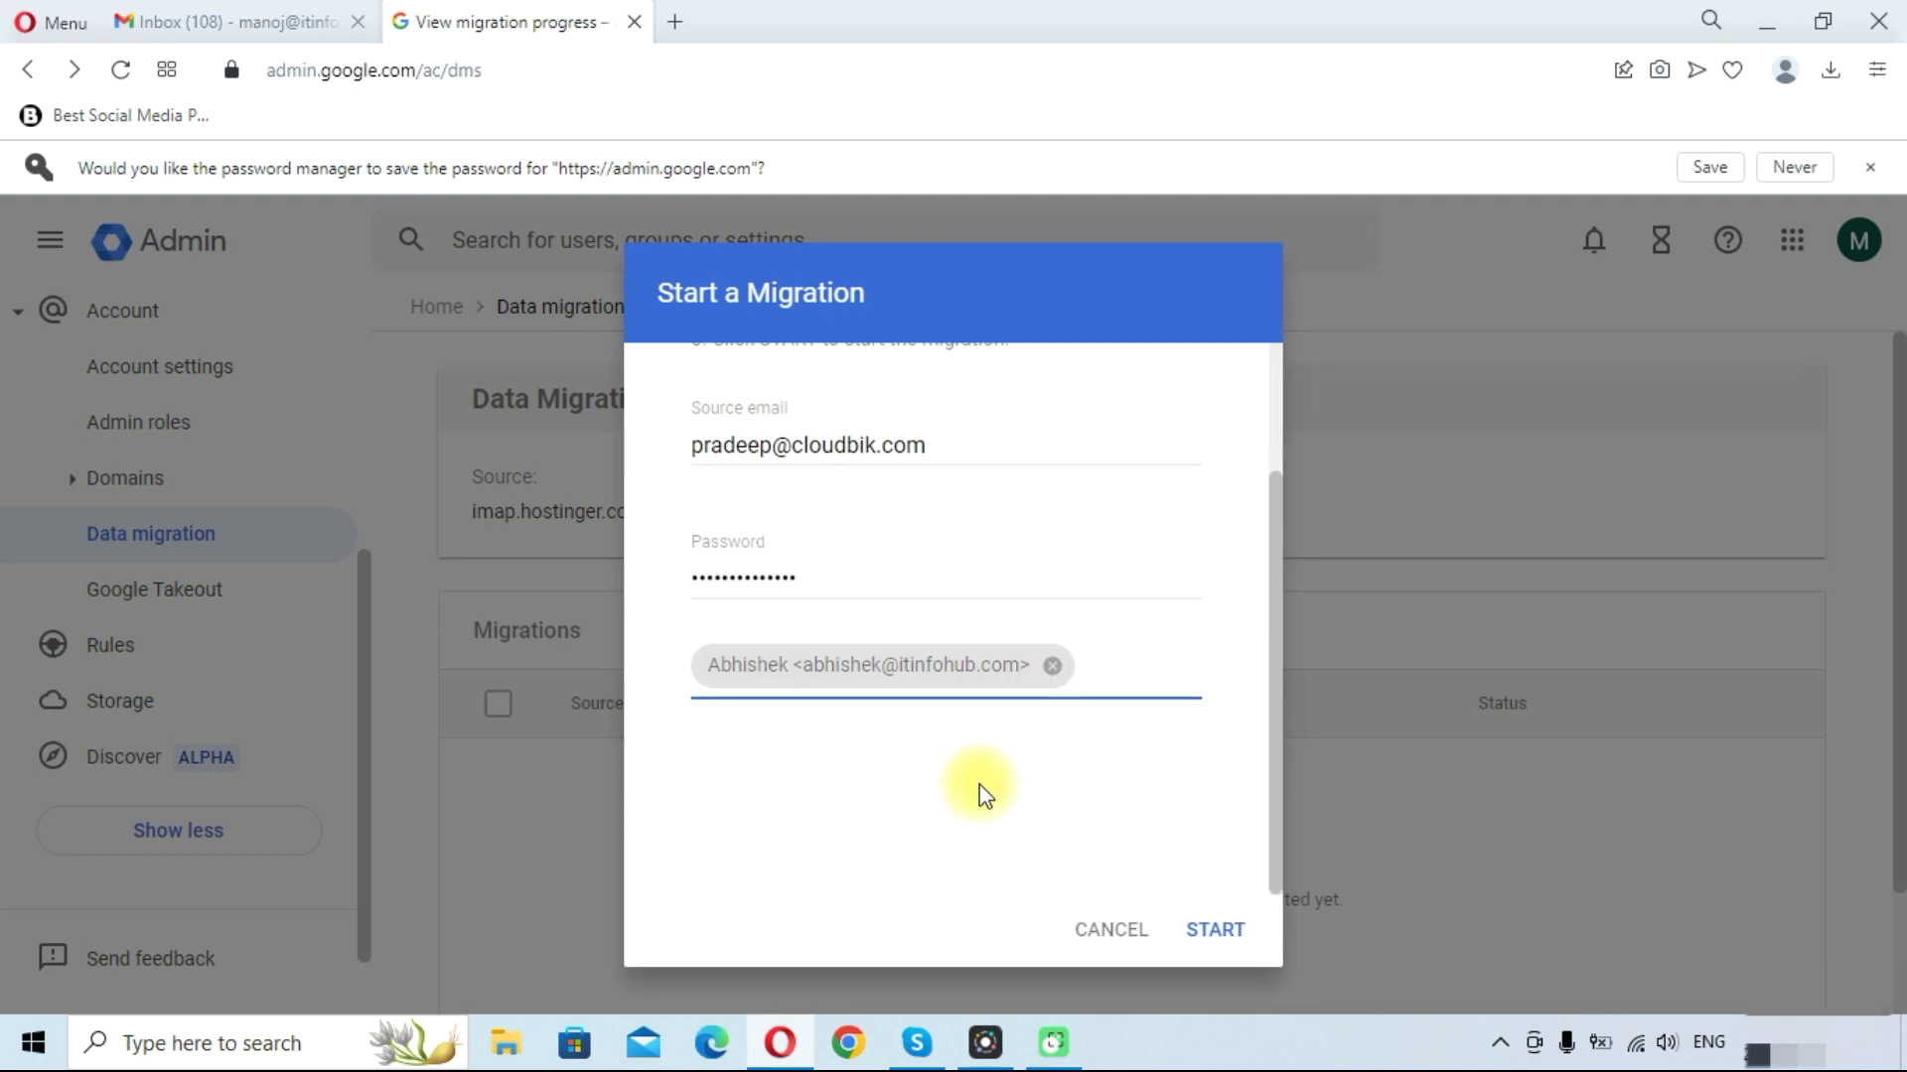
left_click(1214, 932)
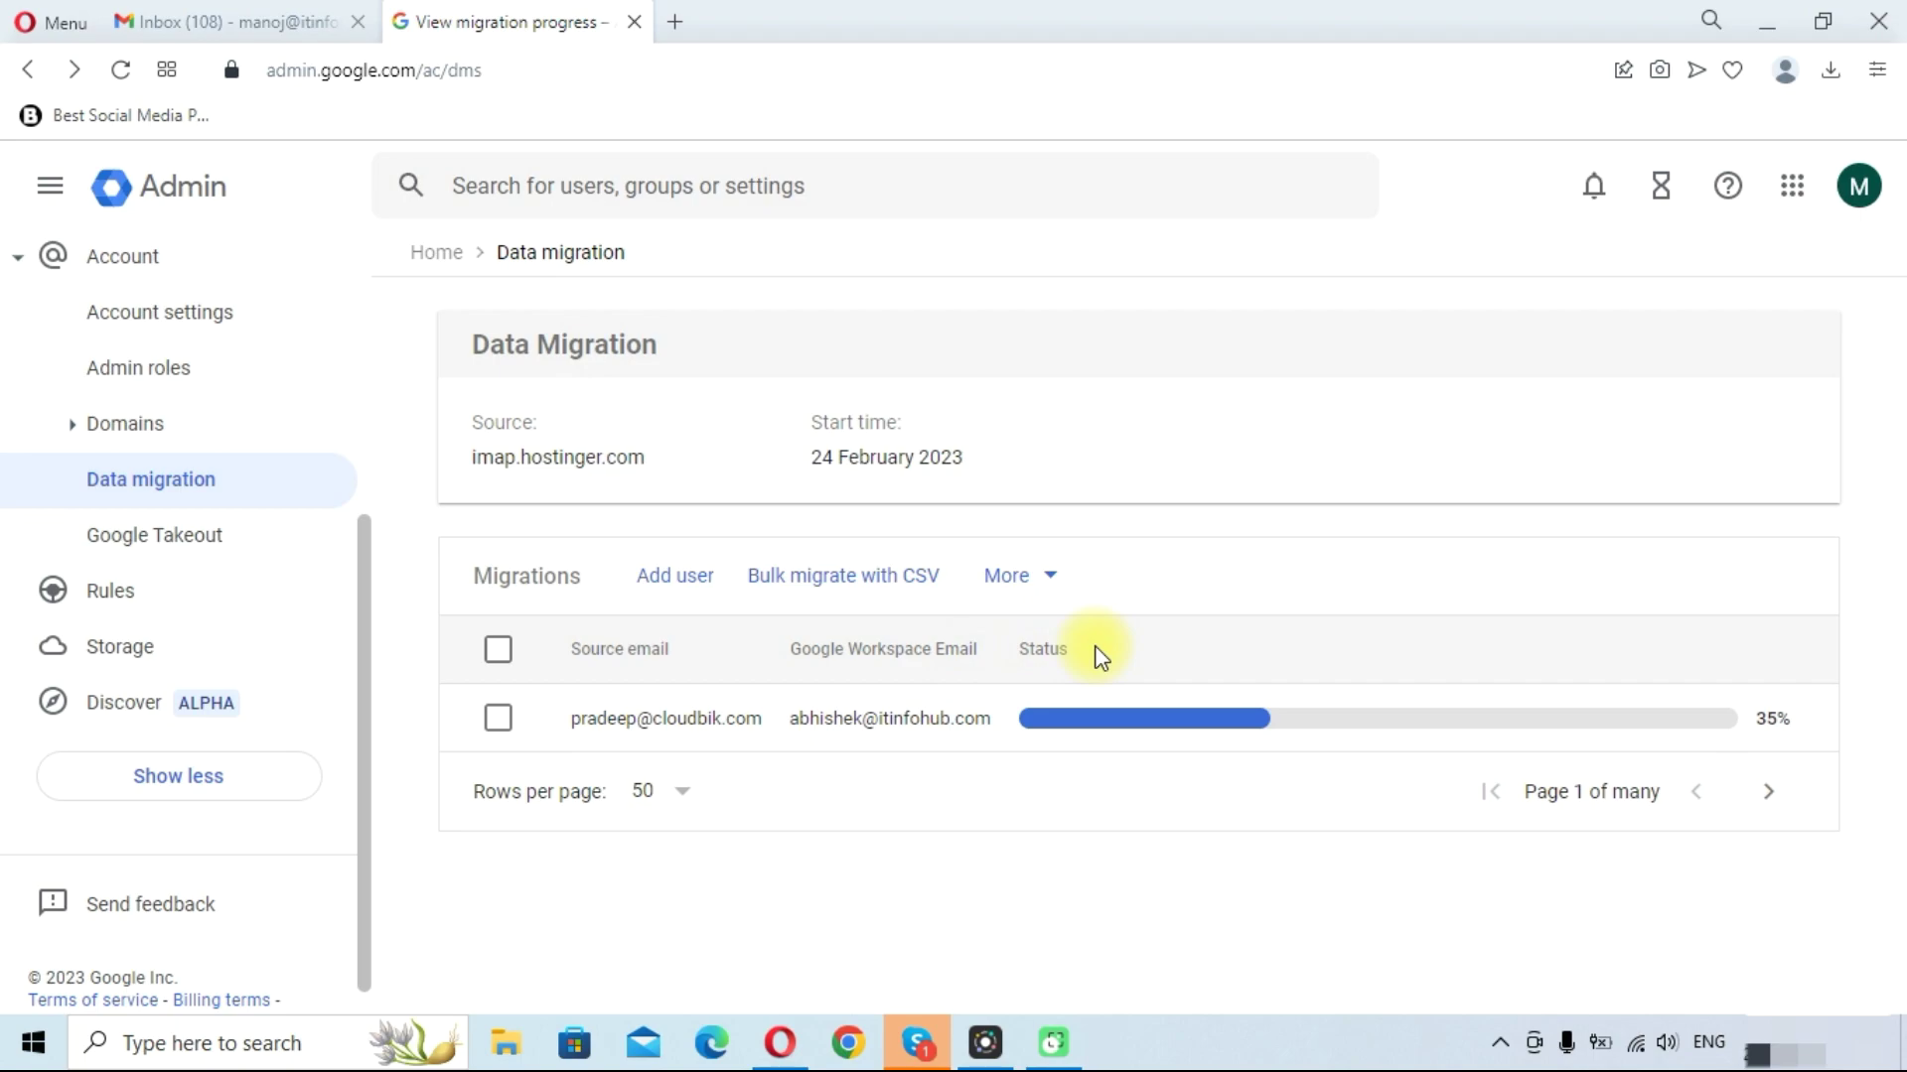
Wait while the migration passes 17 of 48 items until the status reads Complete
mouse_move(1129, 719)
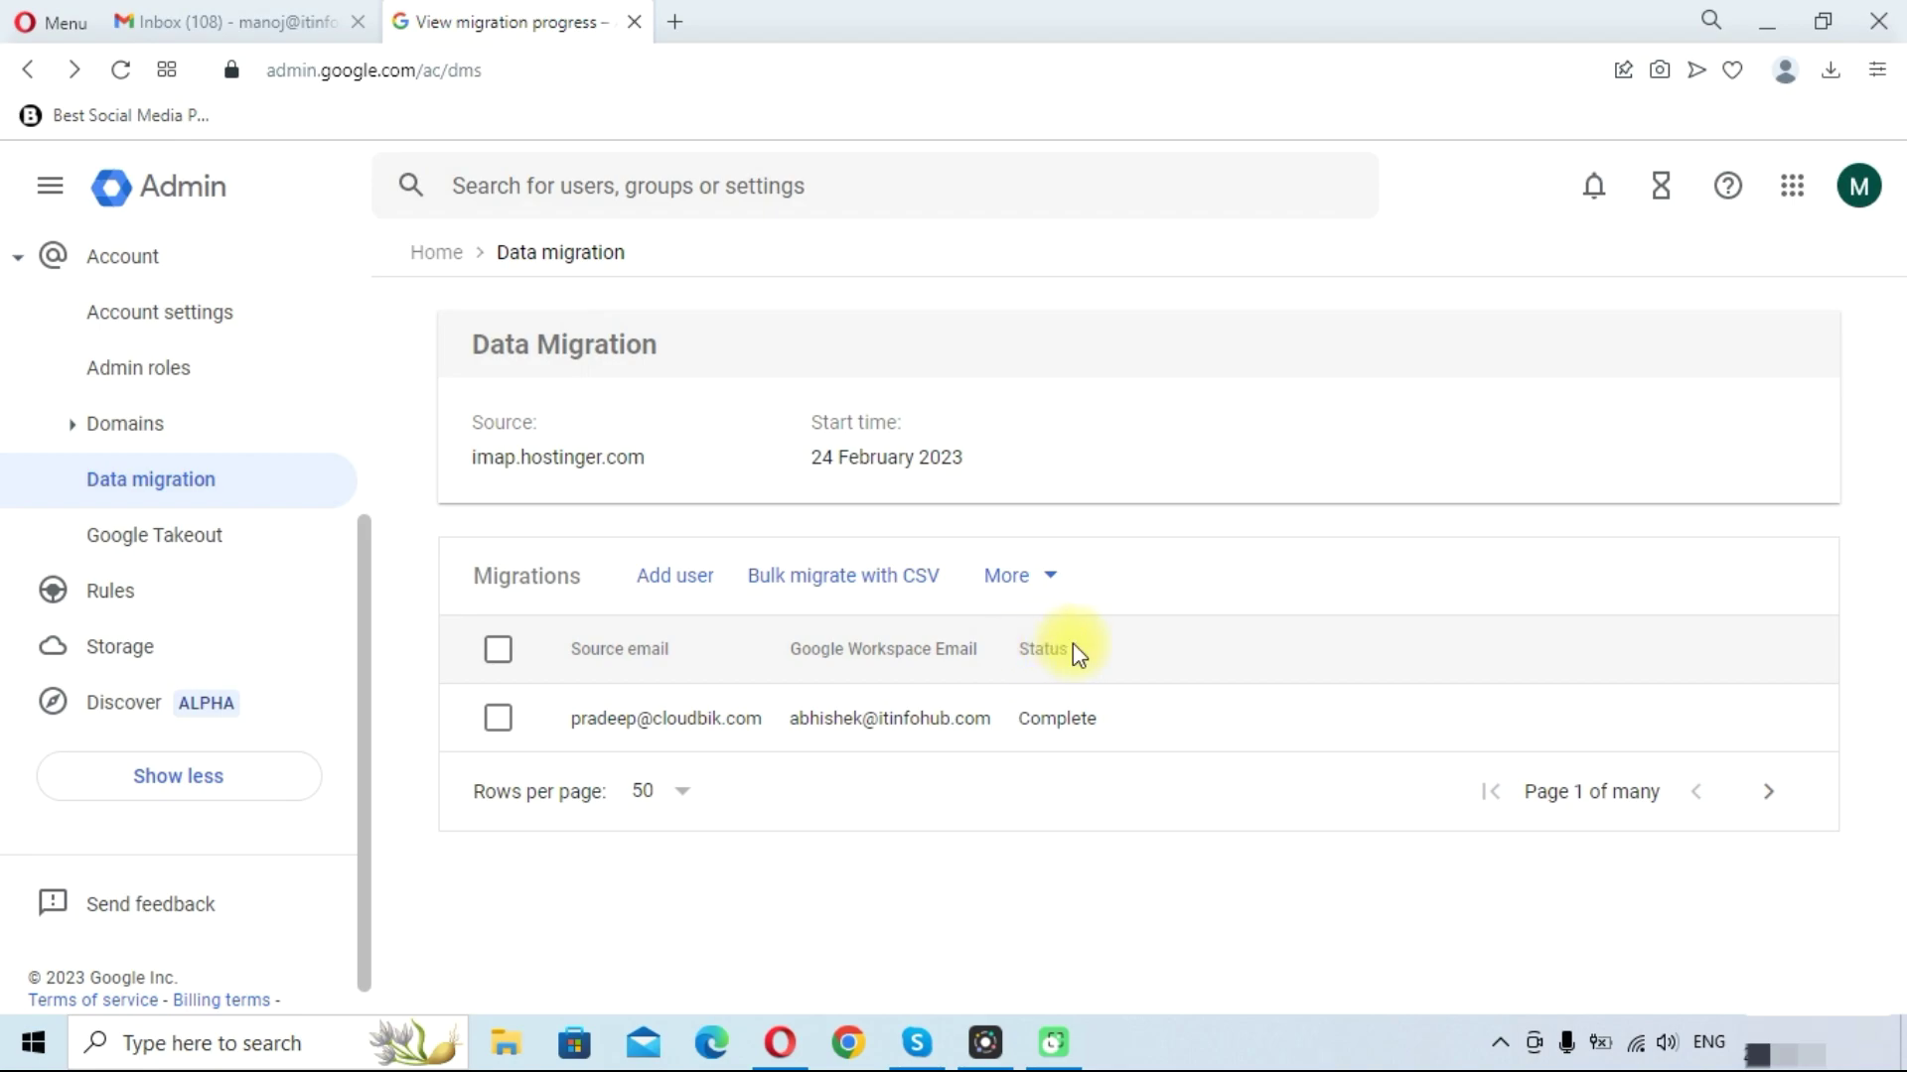
mouse_move(1056, 712)
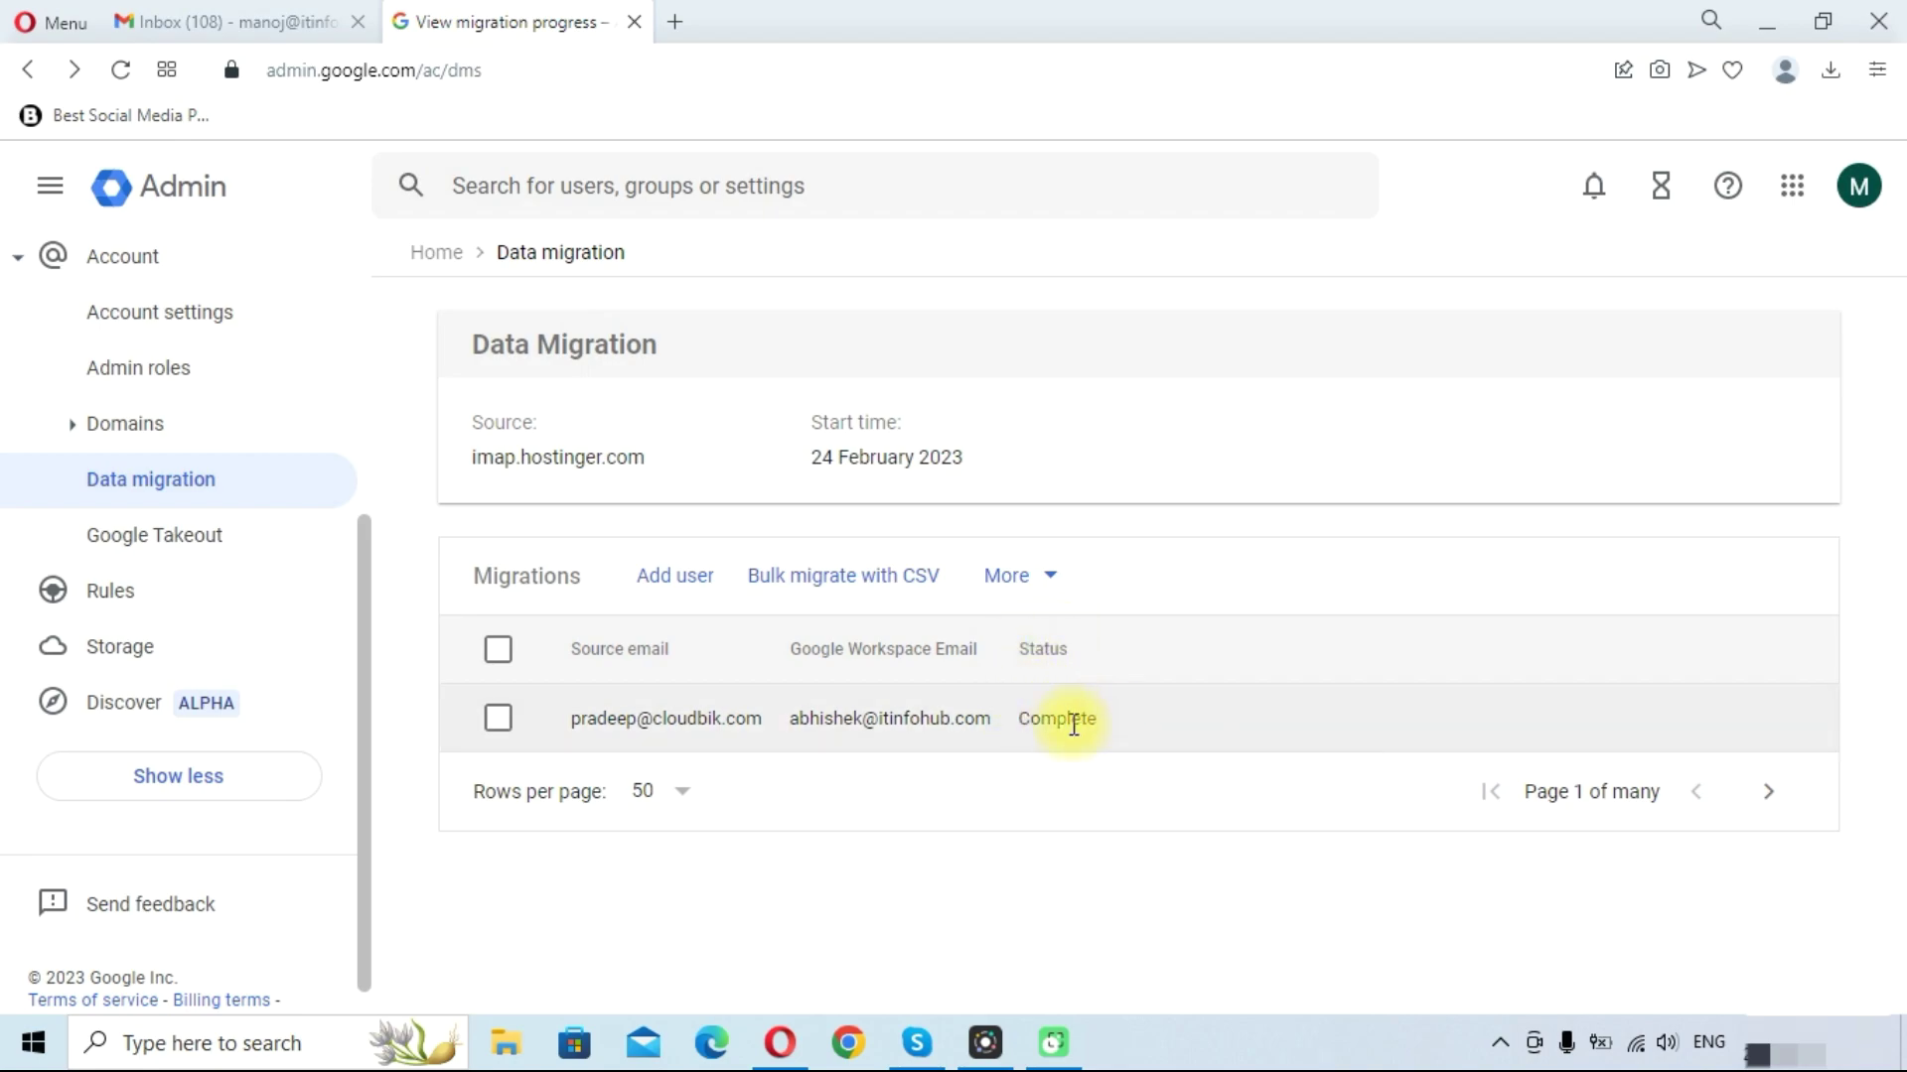